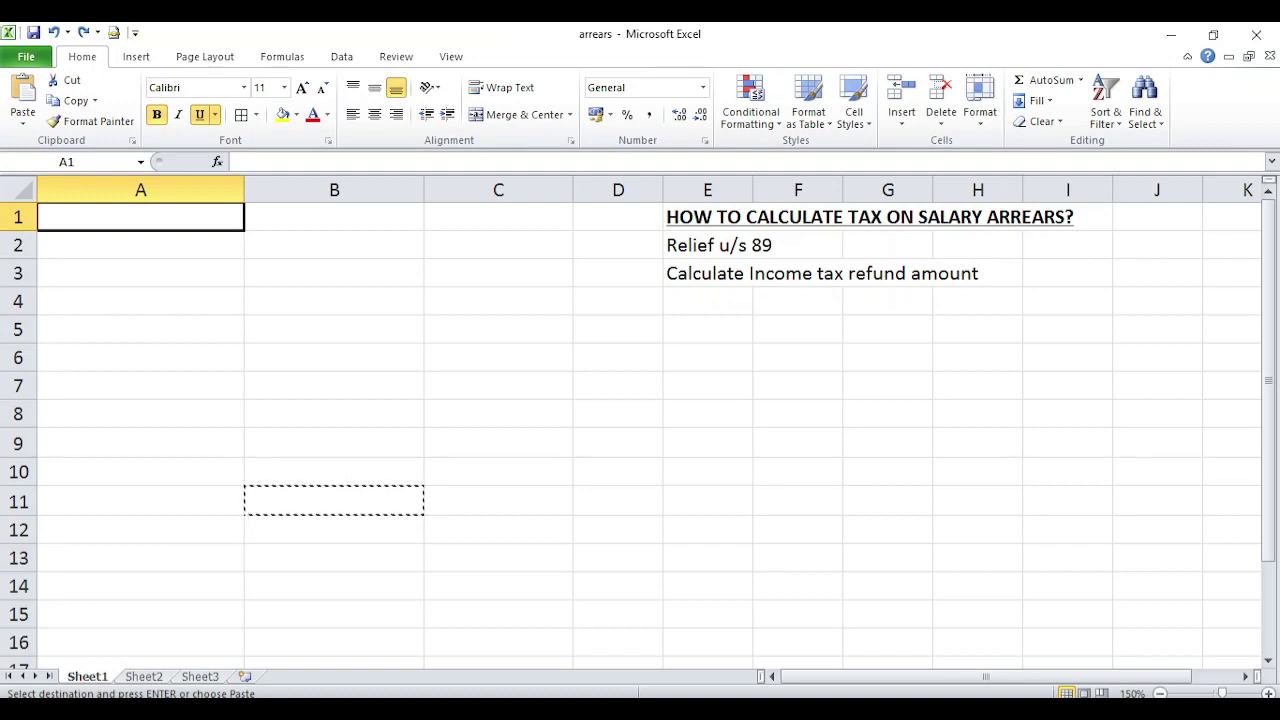
Step: Enter the heading "STEP 1 : TAX AS PER RECEIPT BASIS" in cell A1 of Sheet1
type("STEP 1 : TAX AS PER RECEIPT BASIS")
key("Down")
key("Down")
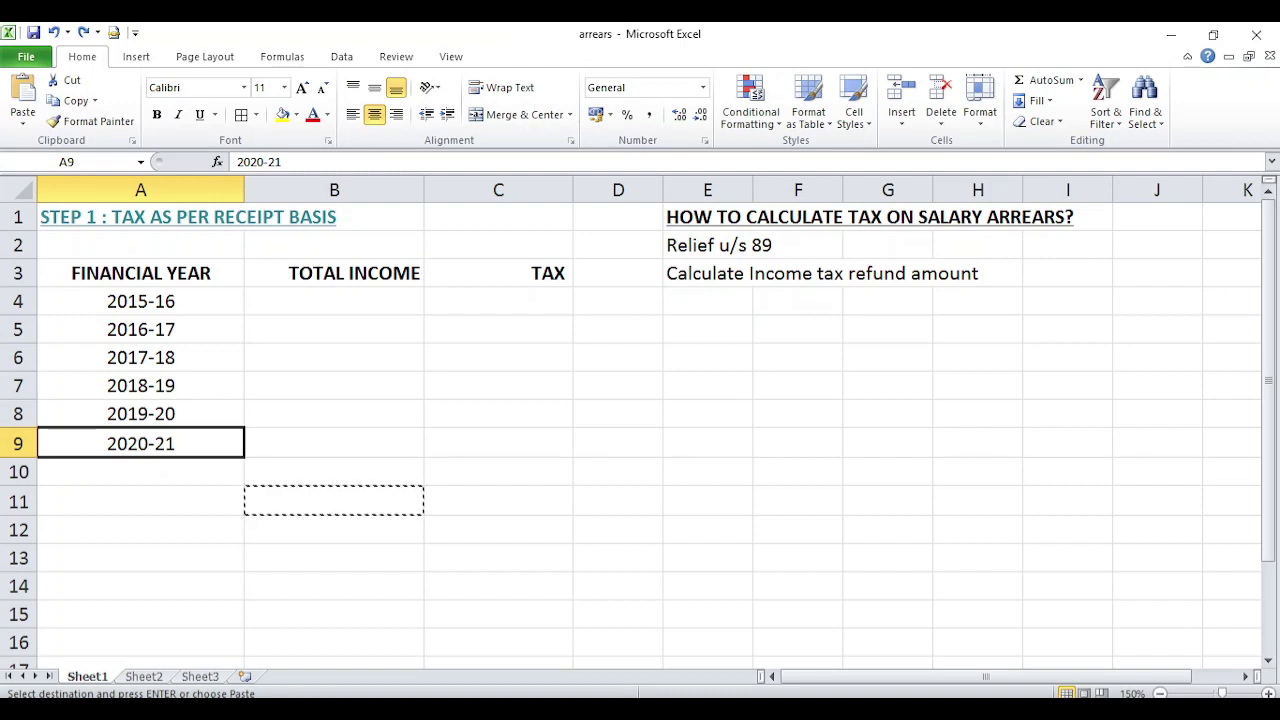
key("ctrl+y")
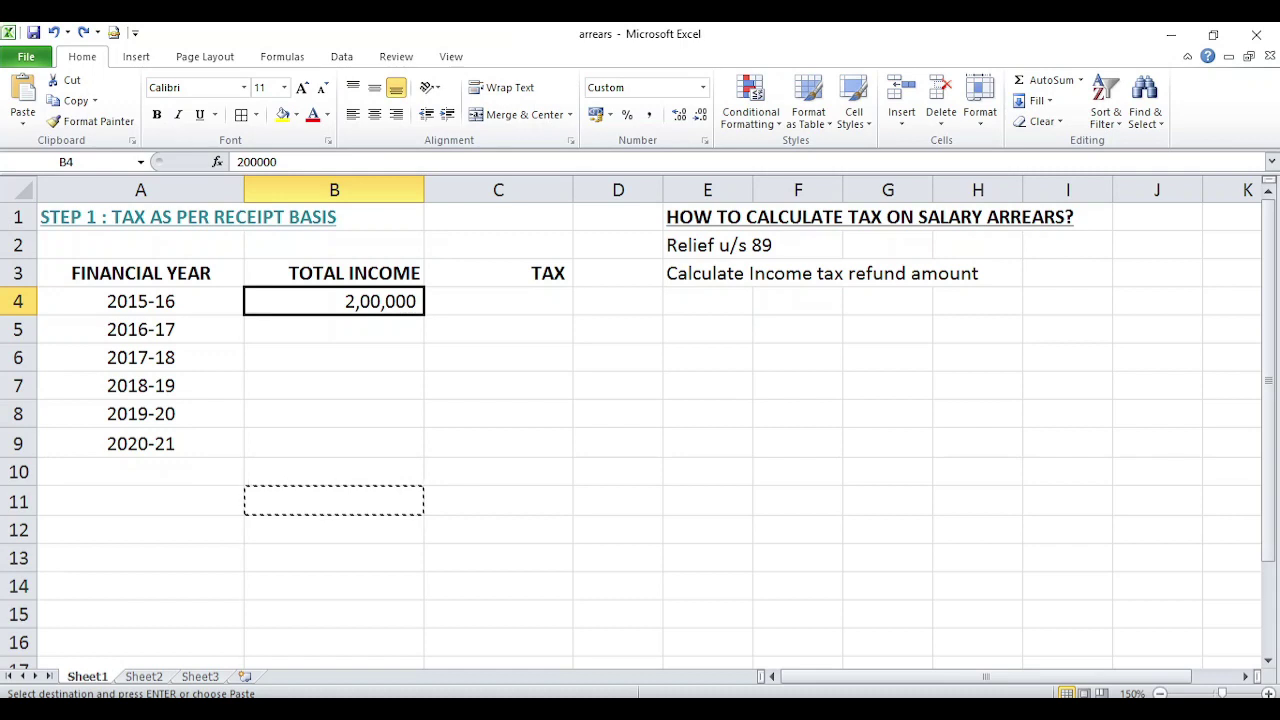
key("ctrl+y")
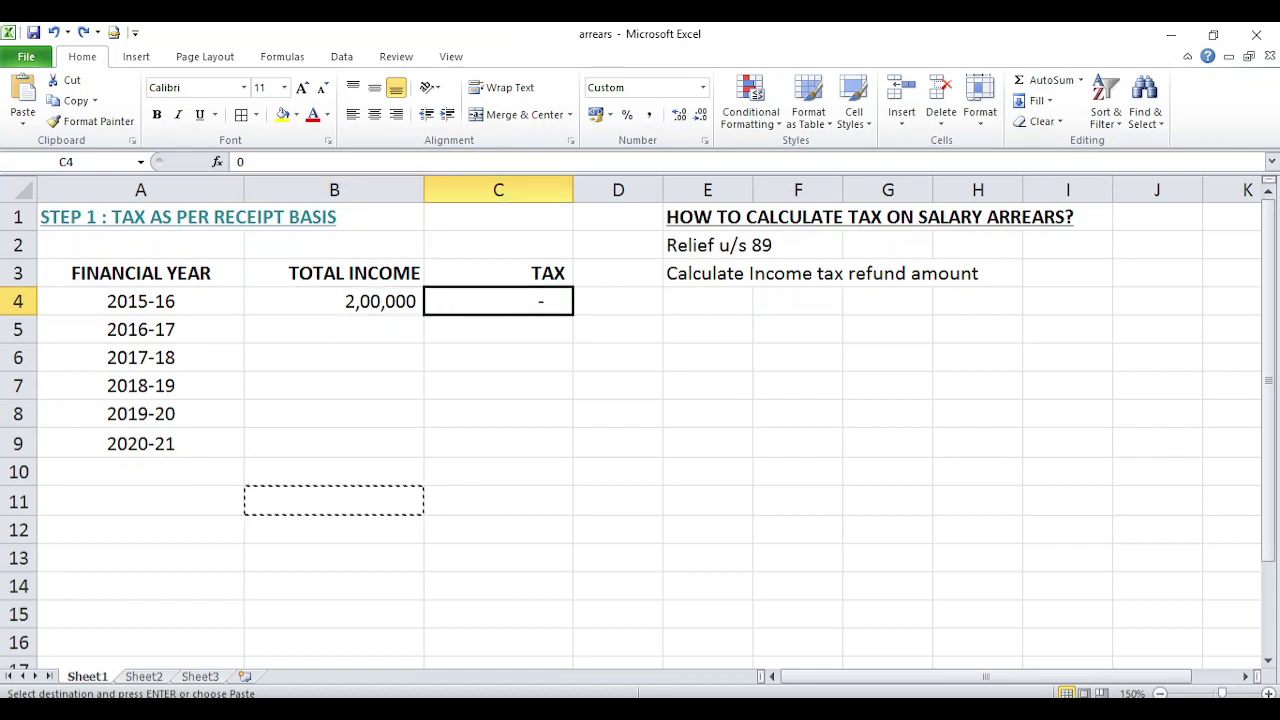
key("ctrl+y")
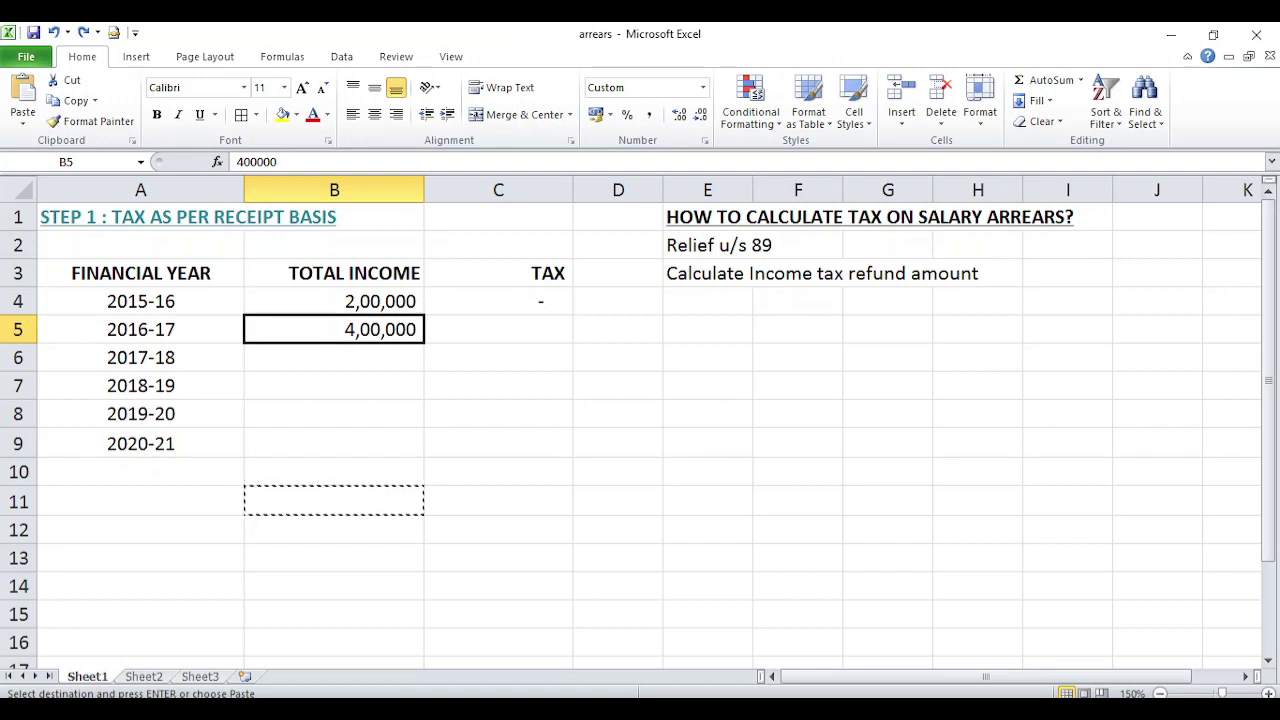
key("ctrl+y")
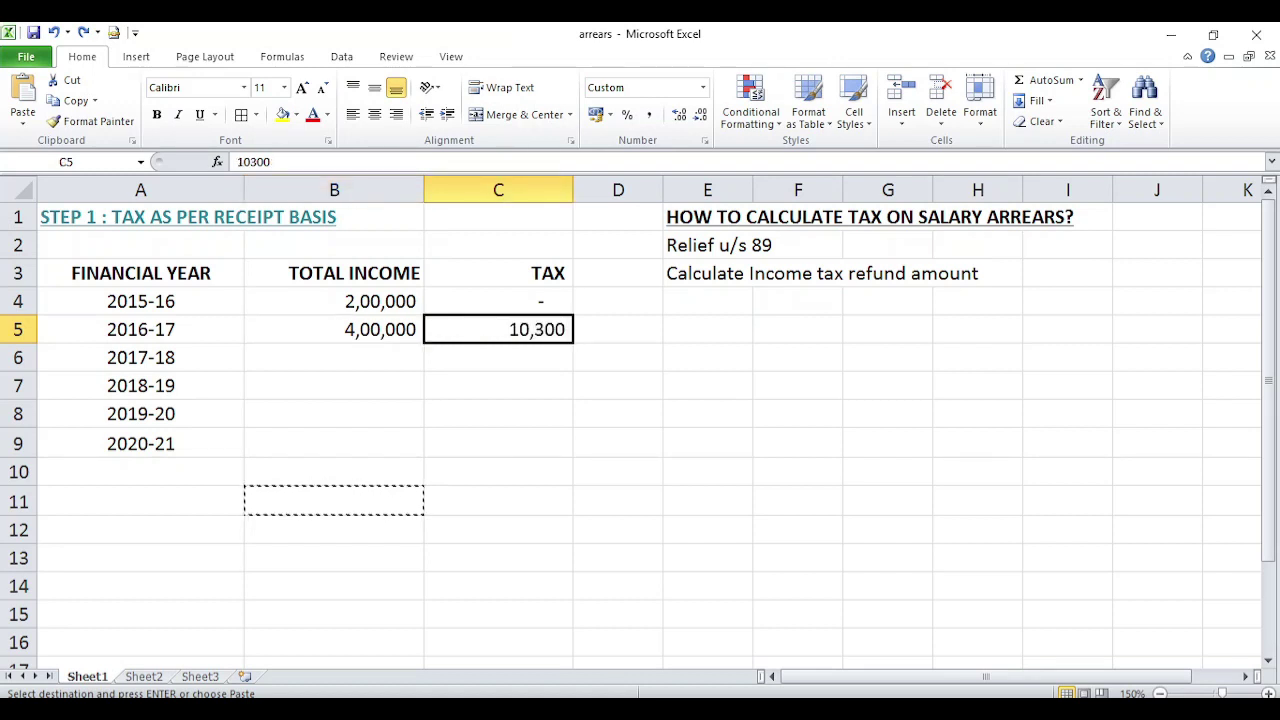
key("ctrl+y")
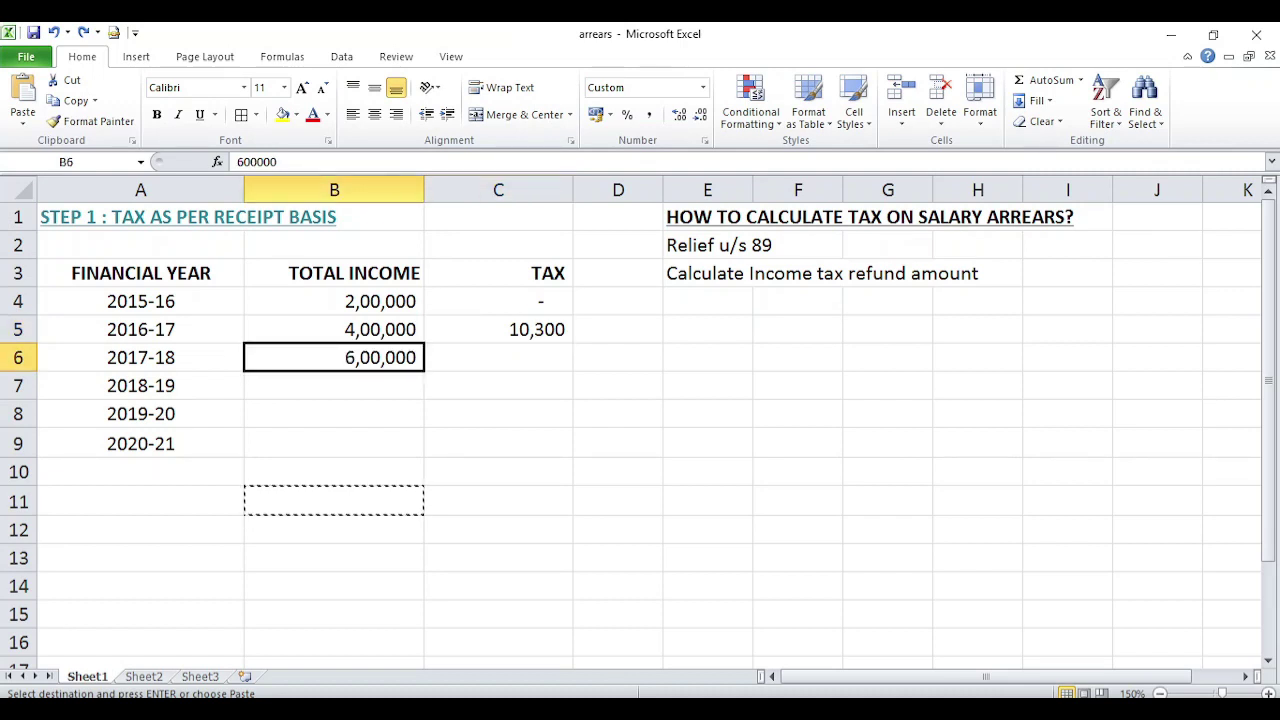
key("ctrl+y")
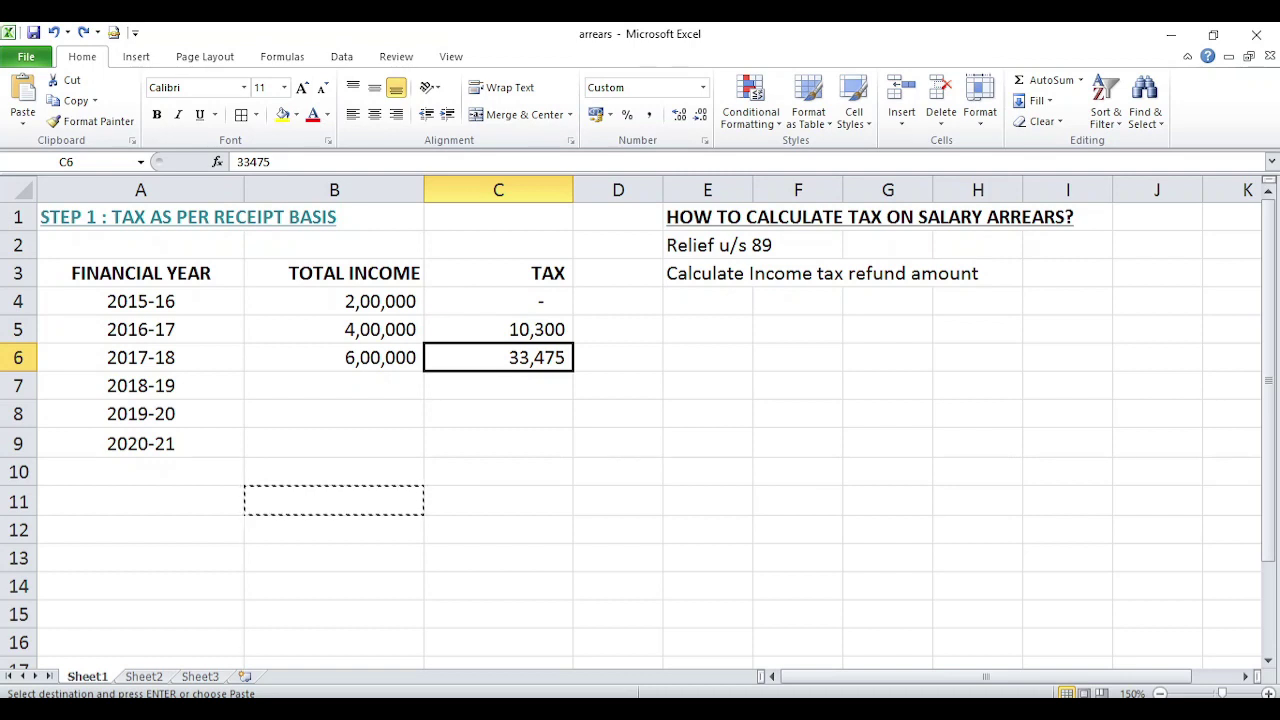
key("ctrl+y")
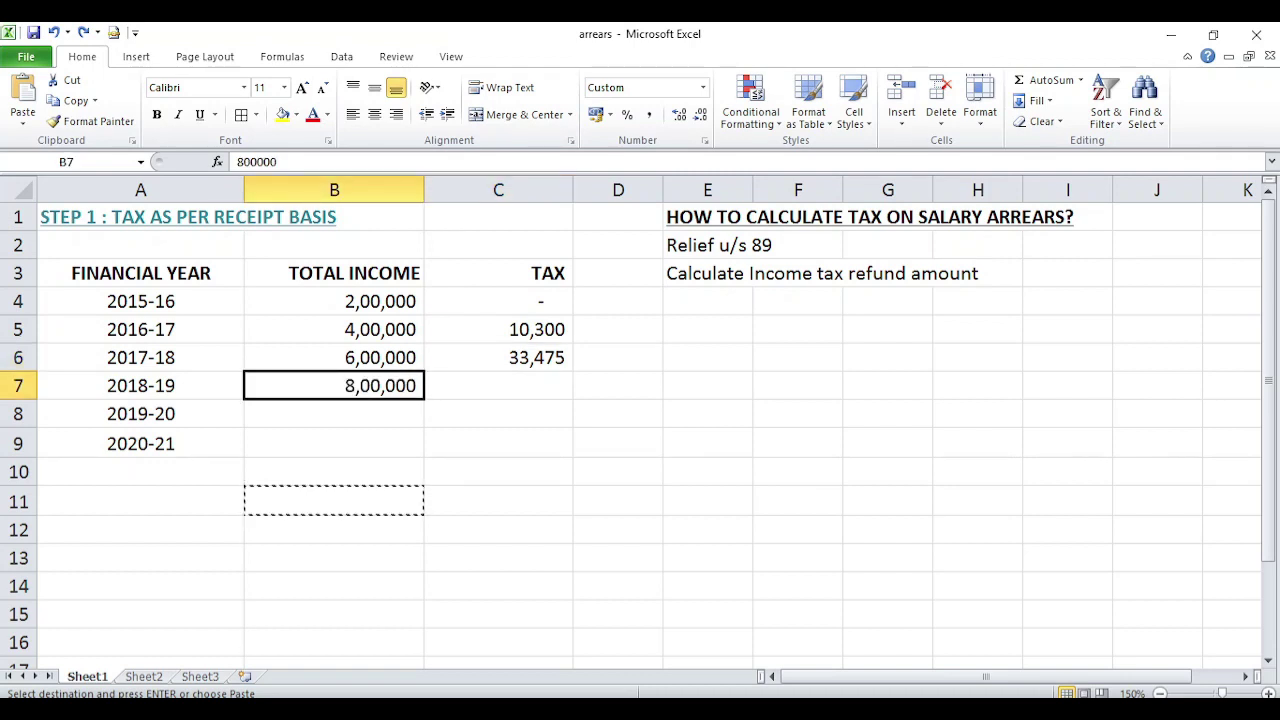
key("ctrl+y")
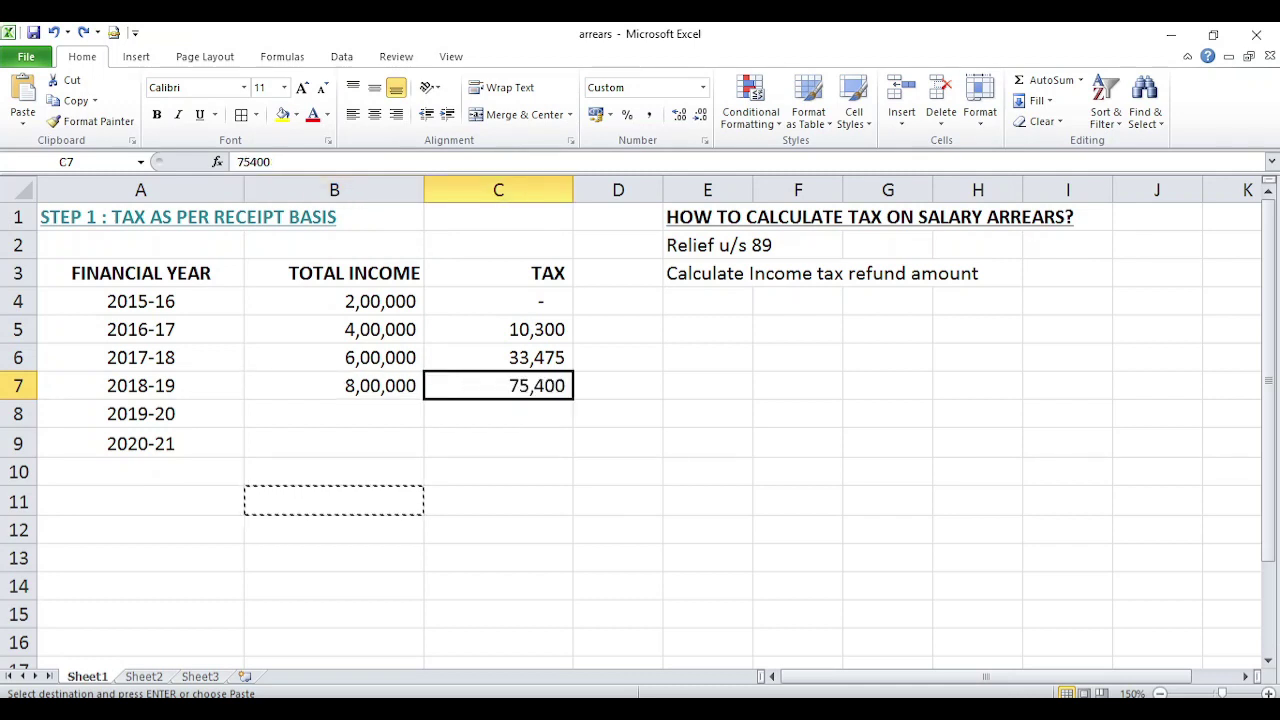
key("ctrl+y")
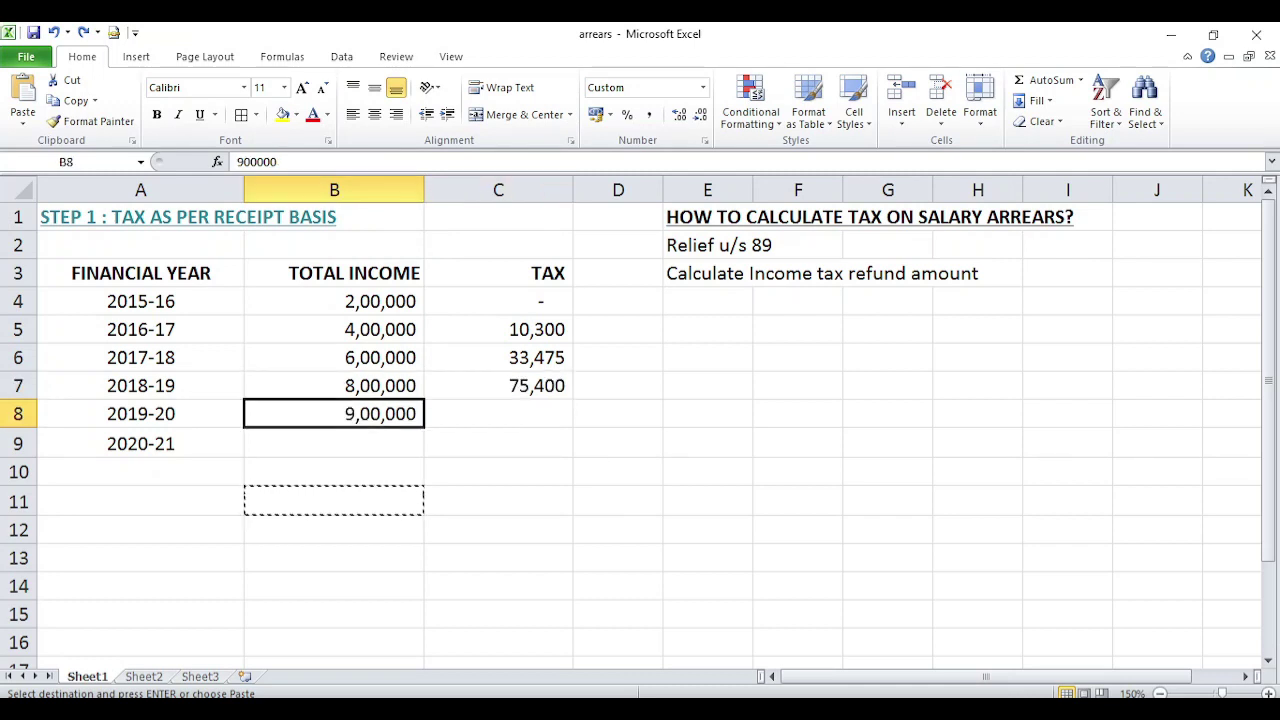
key("ctrl+y")
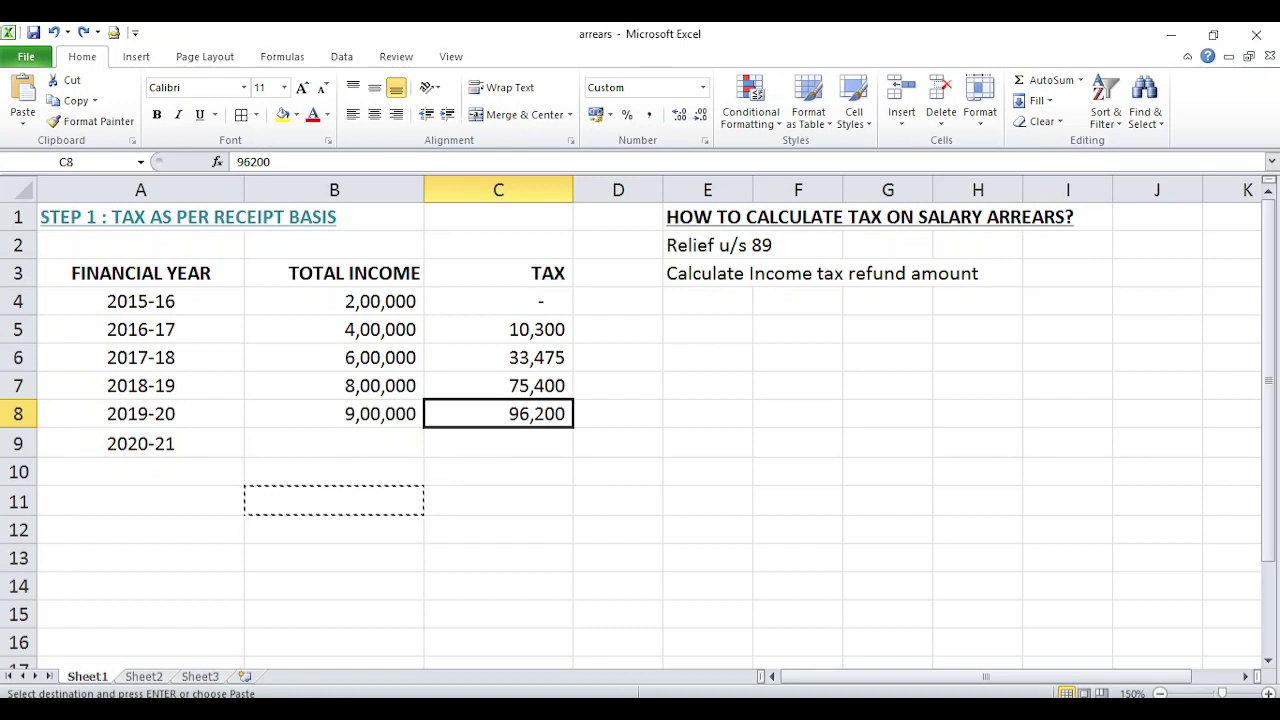
key("ctrl+y")
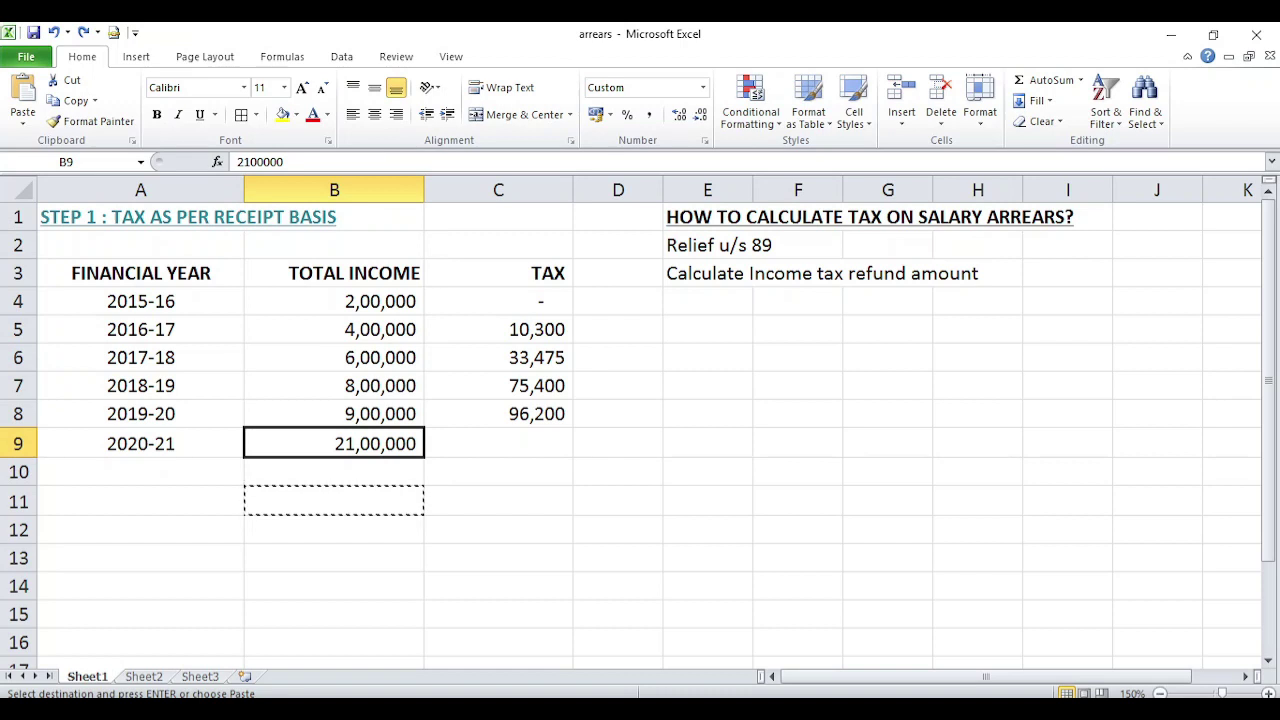
key("ctrl+y")
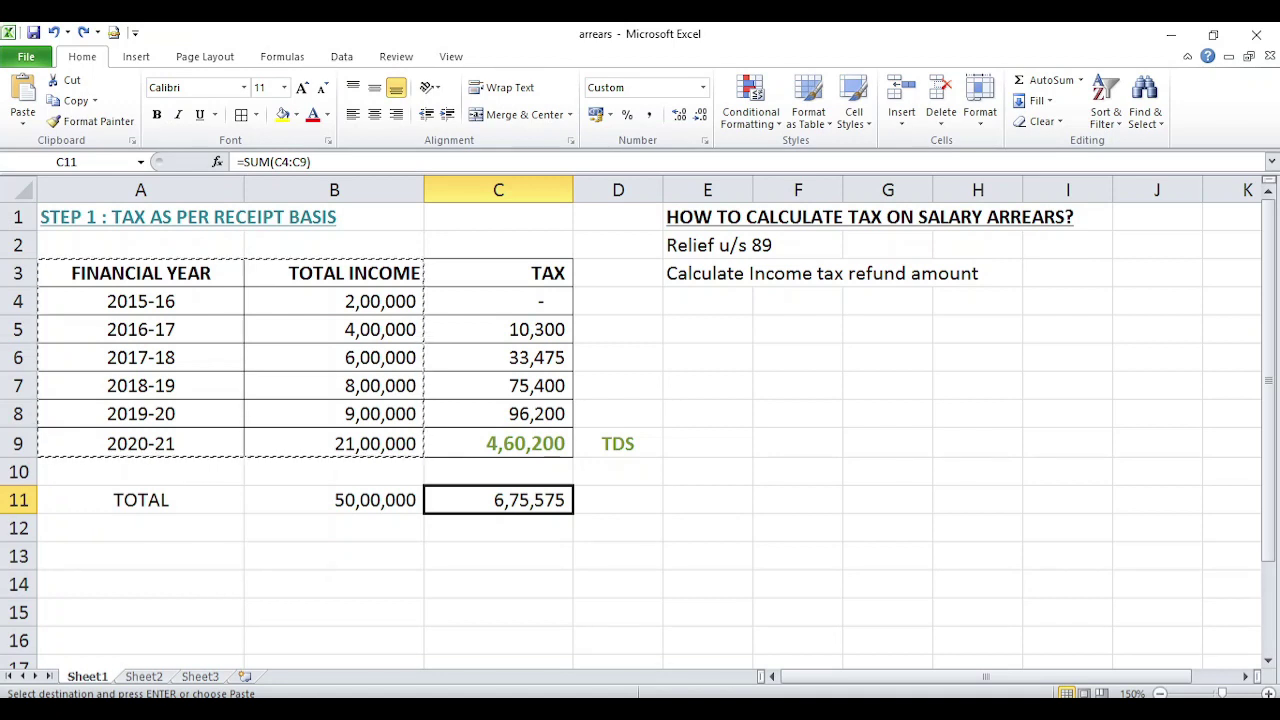
Step: On Sheet2, set up the accrual table's row 3 headings from FINANCIAL YEAR through ARREARS, ACCRUED INCOME and TAX ON ACCRUED INCOME
key("ctrl+Page_Down")
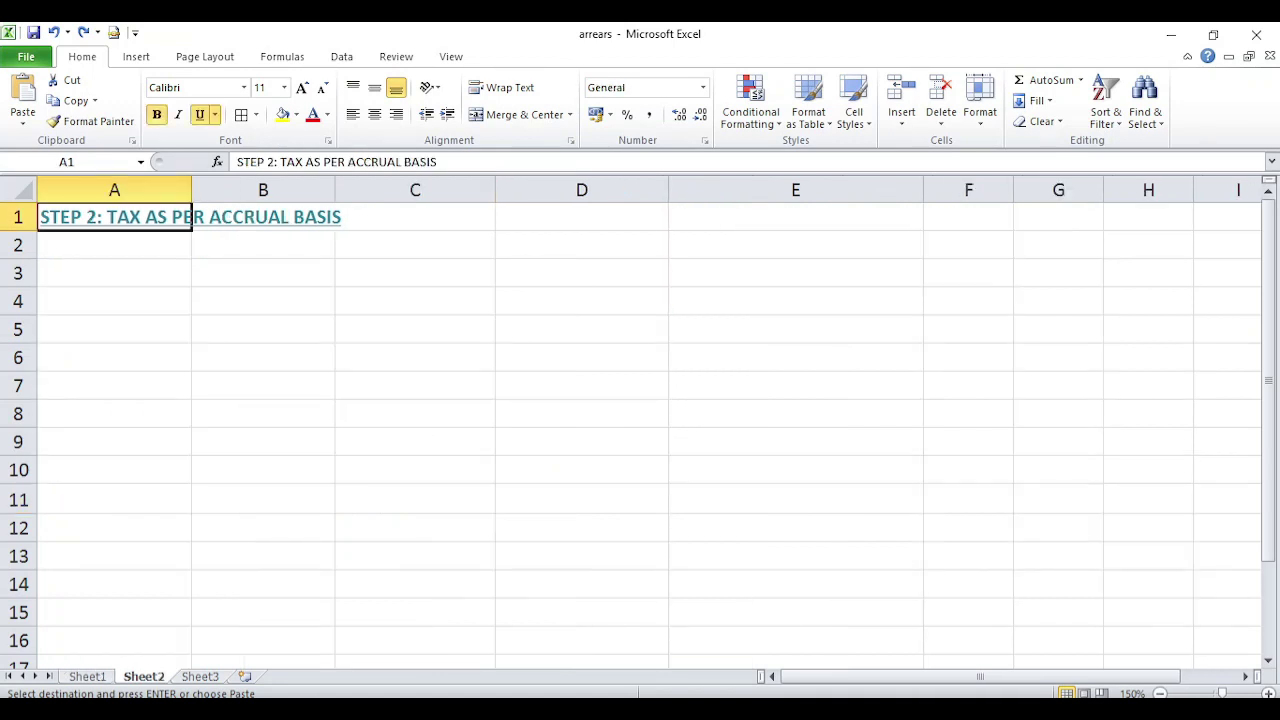
left_click(114, 244)
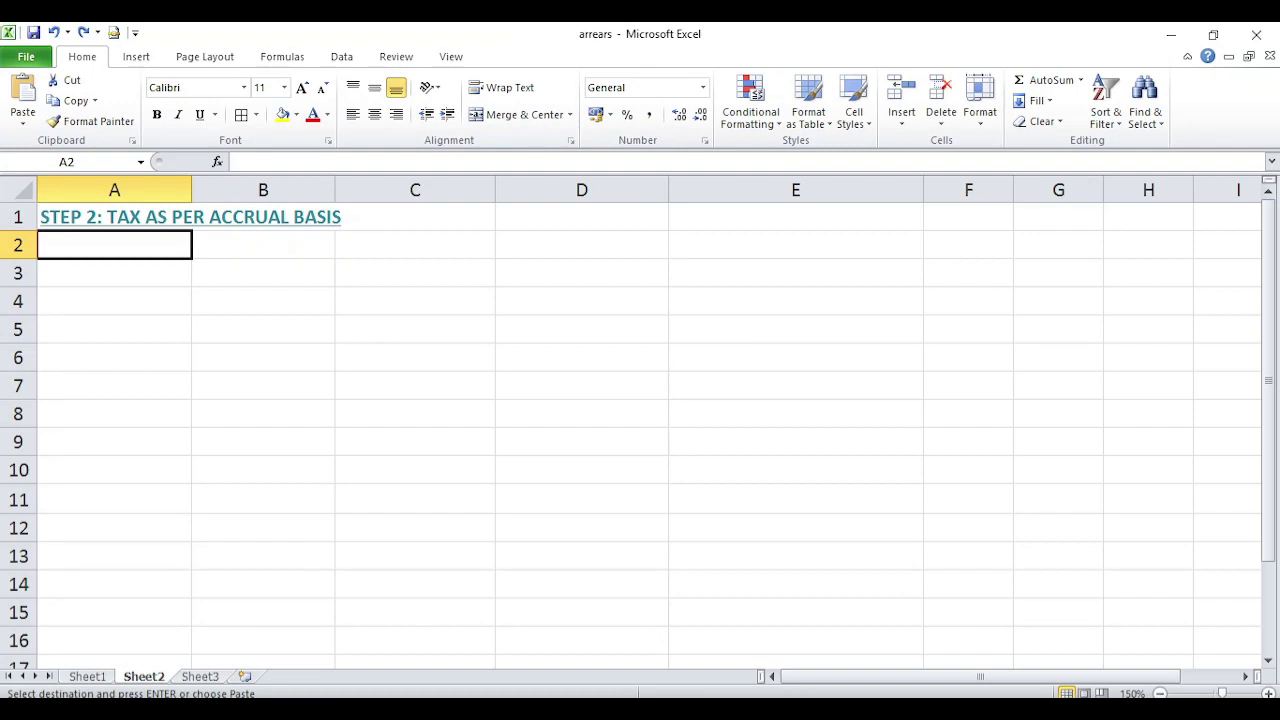
key("ctrl+y")
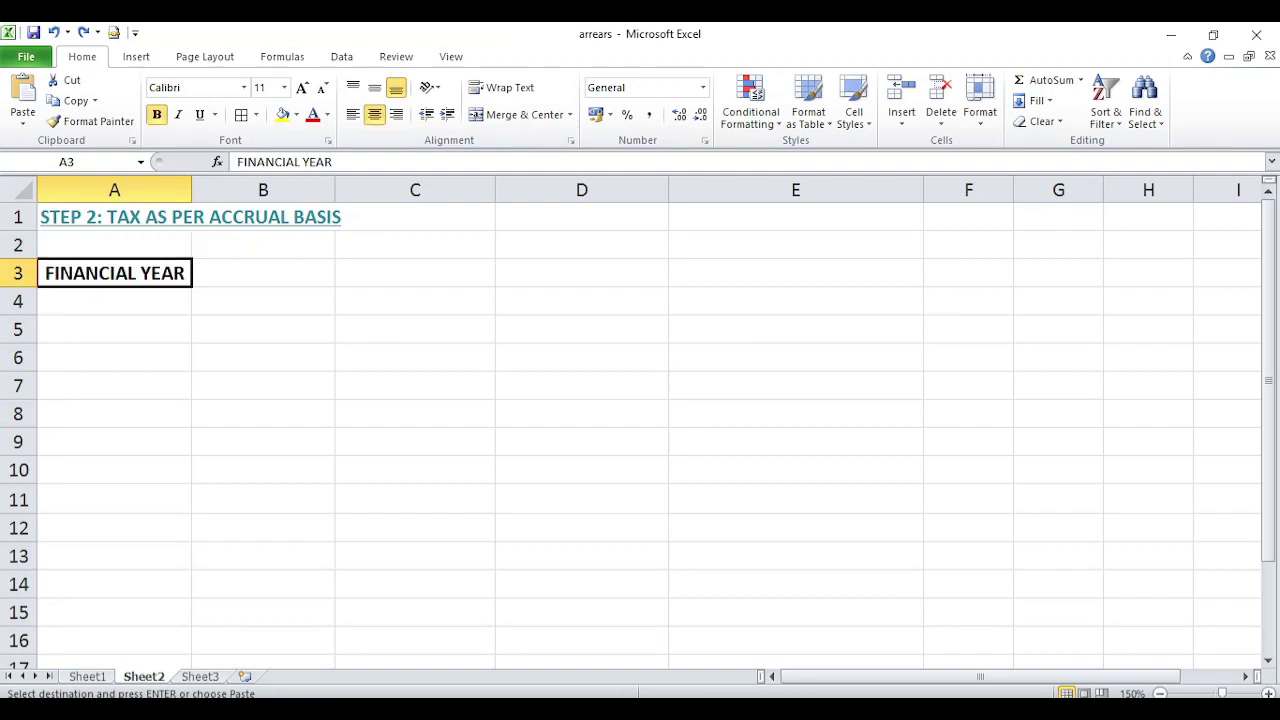
key("ctrl+y")
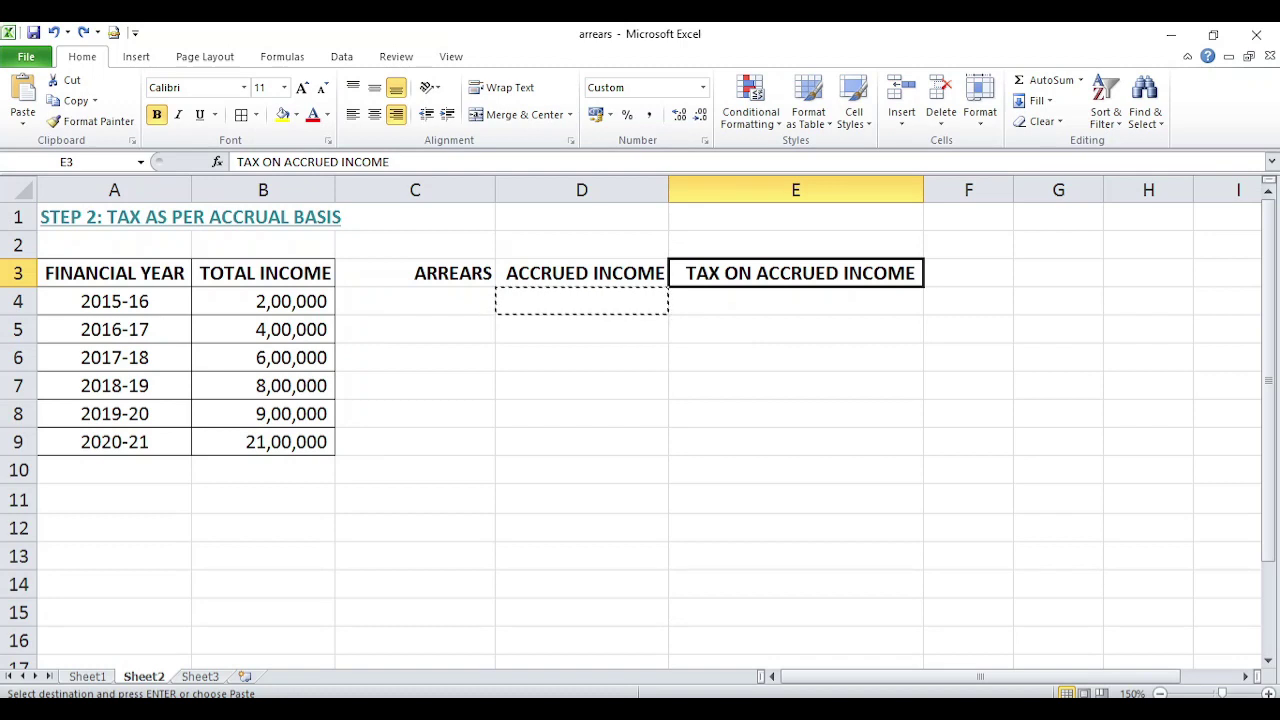
Step: Fill the ARREARS column with -1000000 for 2020-21 and 100000, 100000, 200000, 300000, 300000 for 2015-16 through 2019-20
key("ctrl+y")
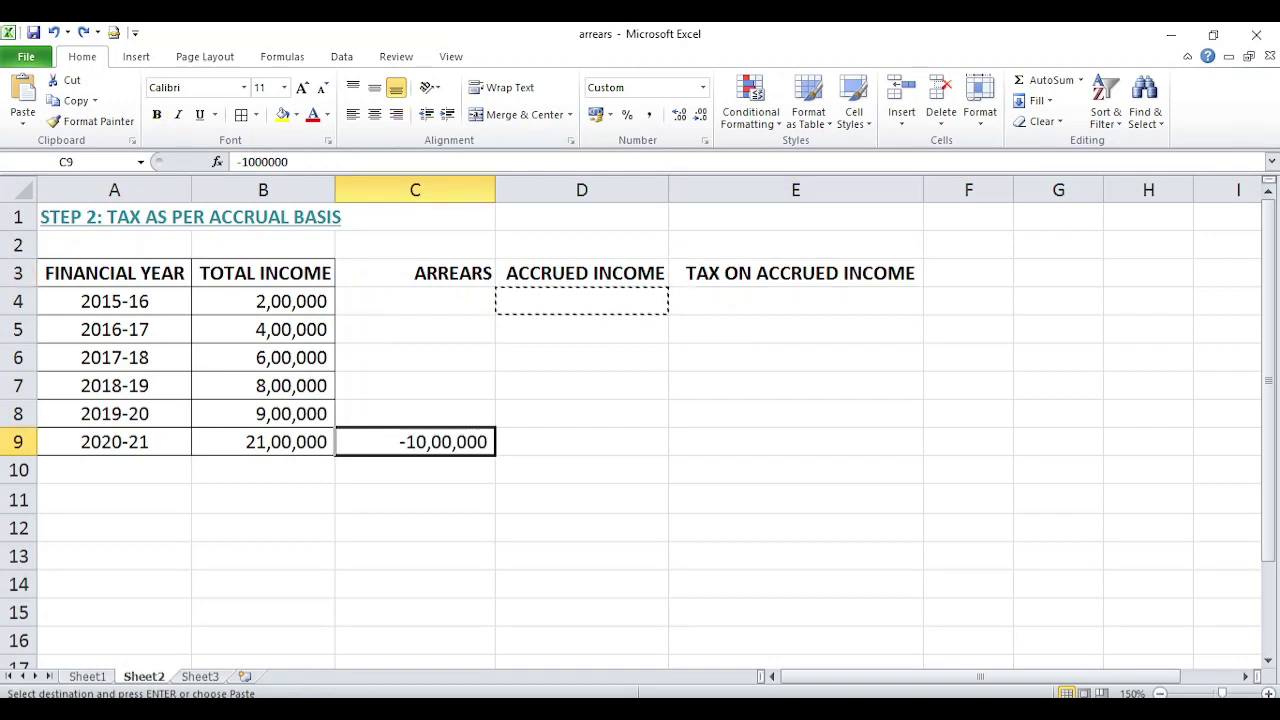
key("ctrl+y")
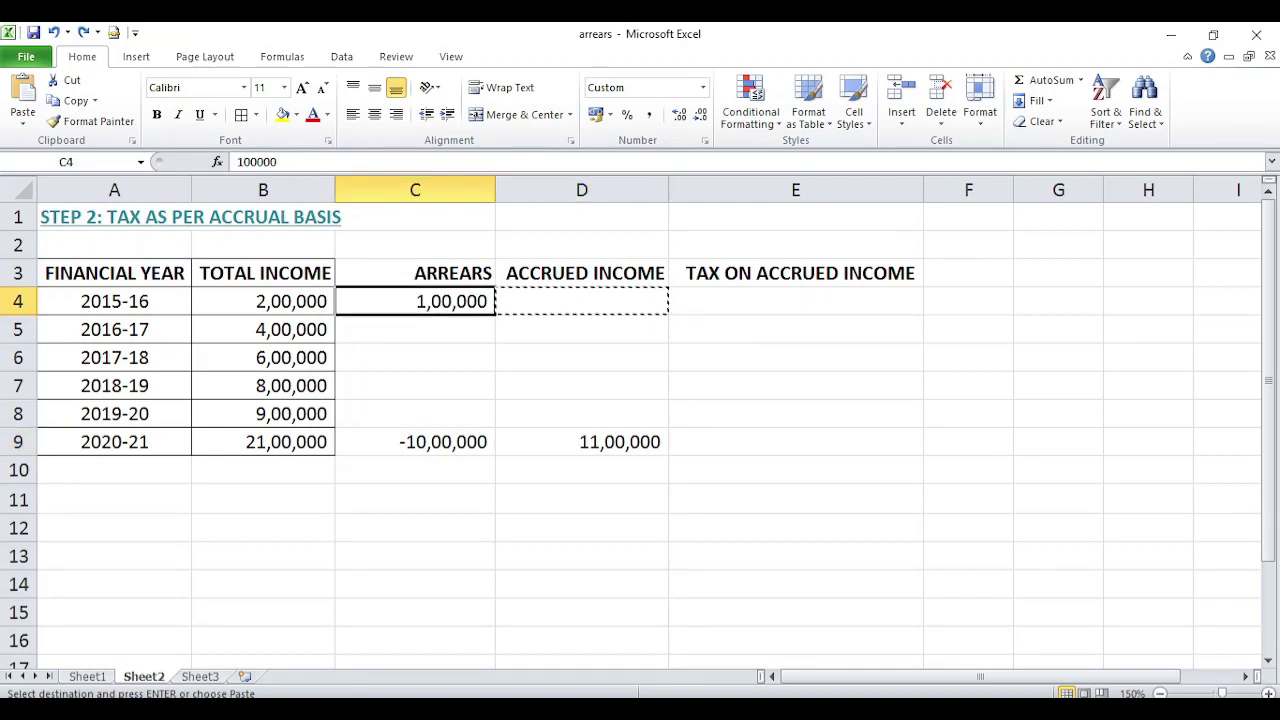
key("Down")
key("ctrl+d")
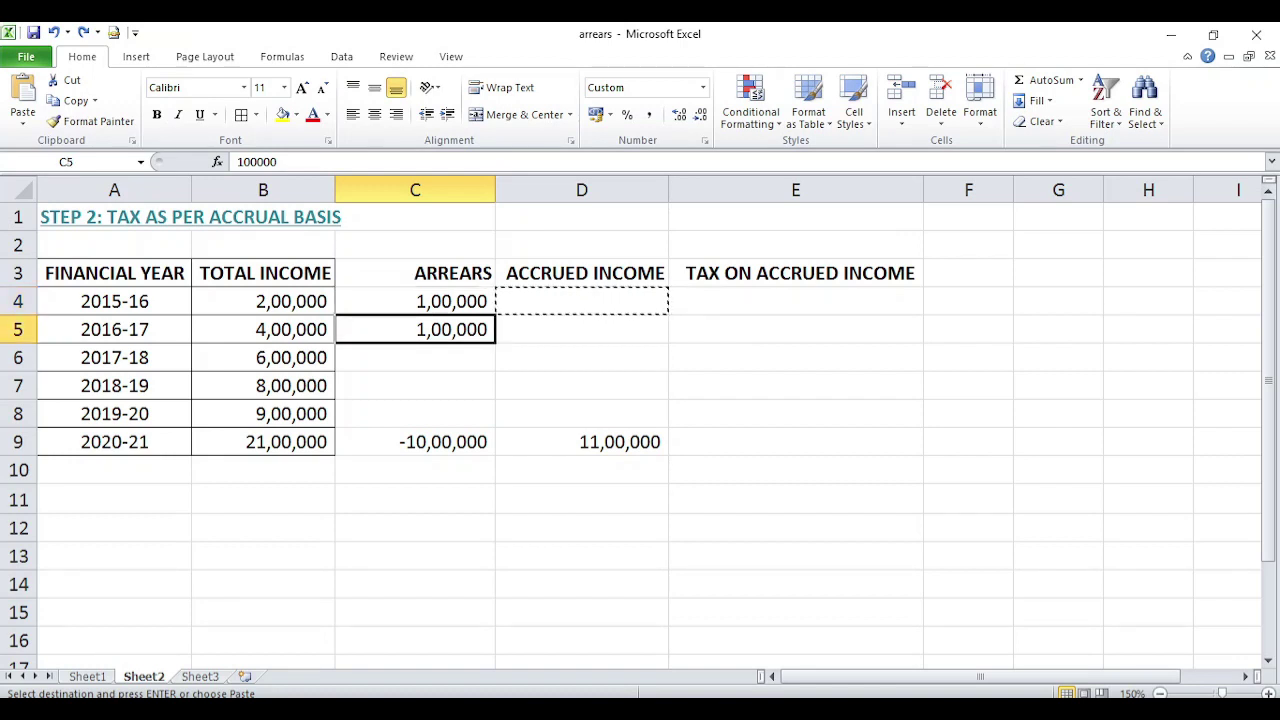
key("ctrl+y")
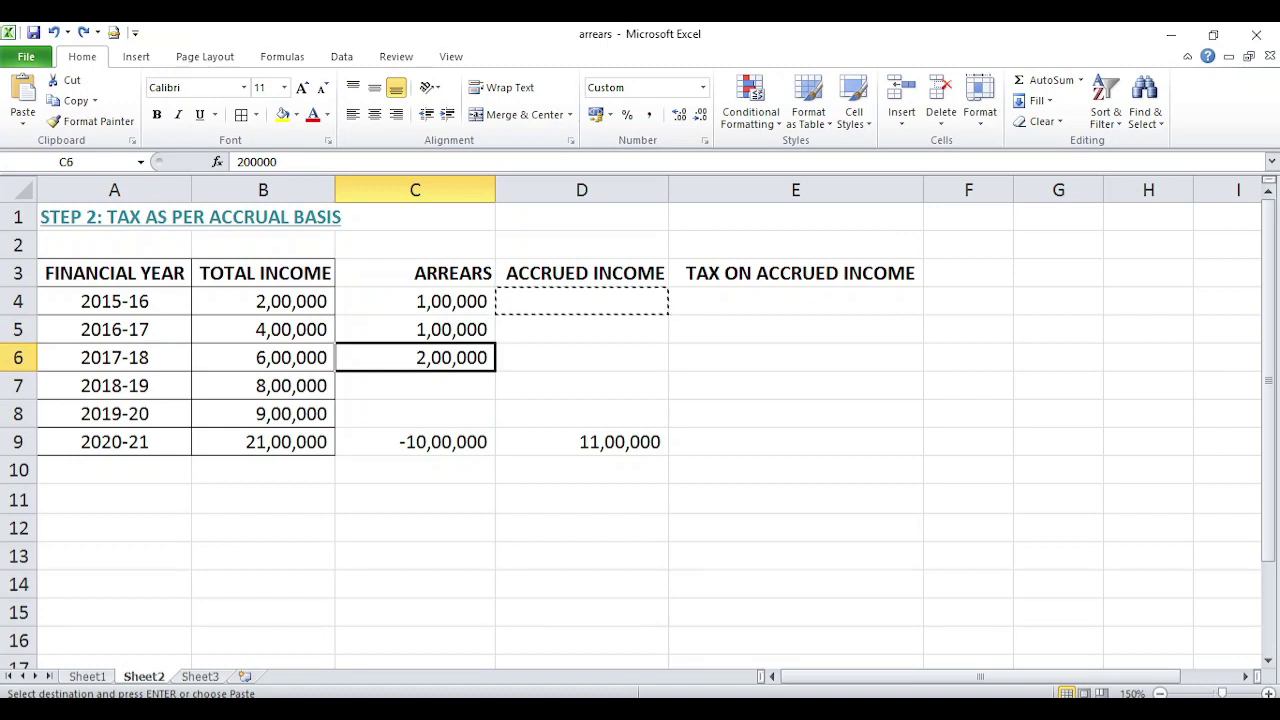
key("ctrl+y")
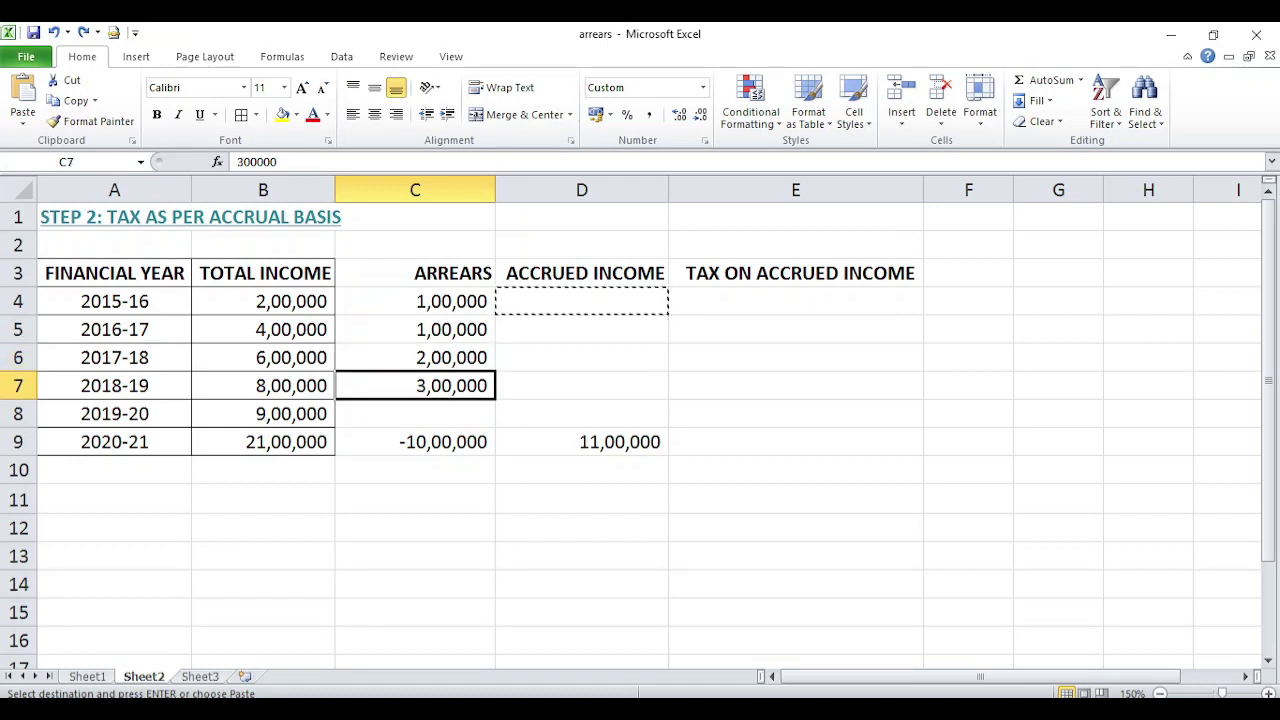
key("ctrl+y")
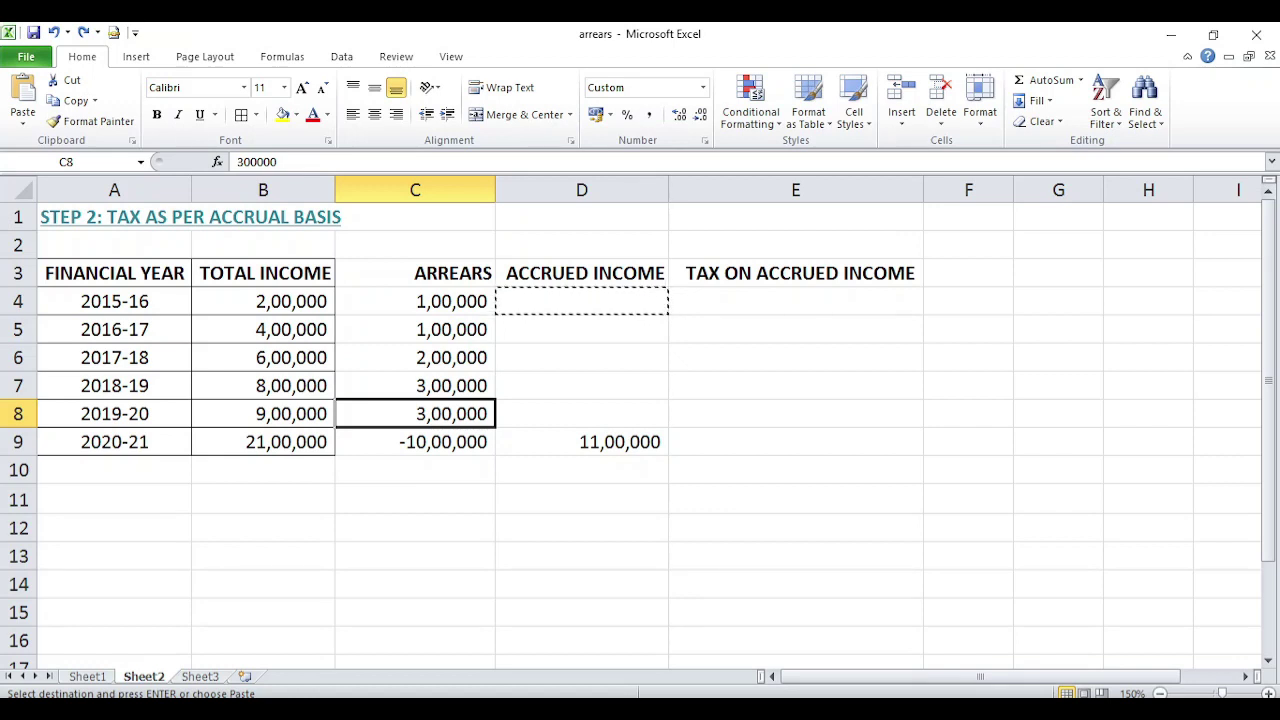
Step: Fill ACCRUED INCOME in D4:D8 with formulas adding each year's total income and arrears, starting with =+B4+C4
key("ctrl+y")
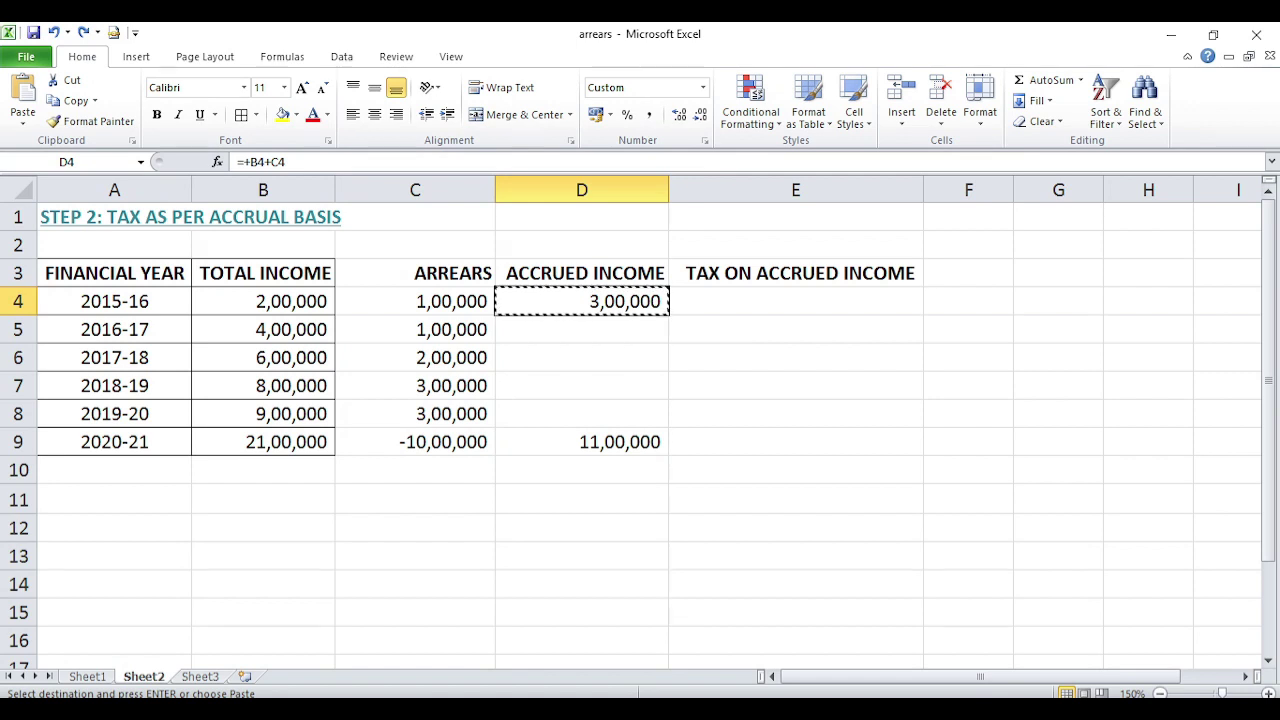
key("ctrl+y")
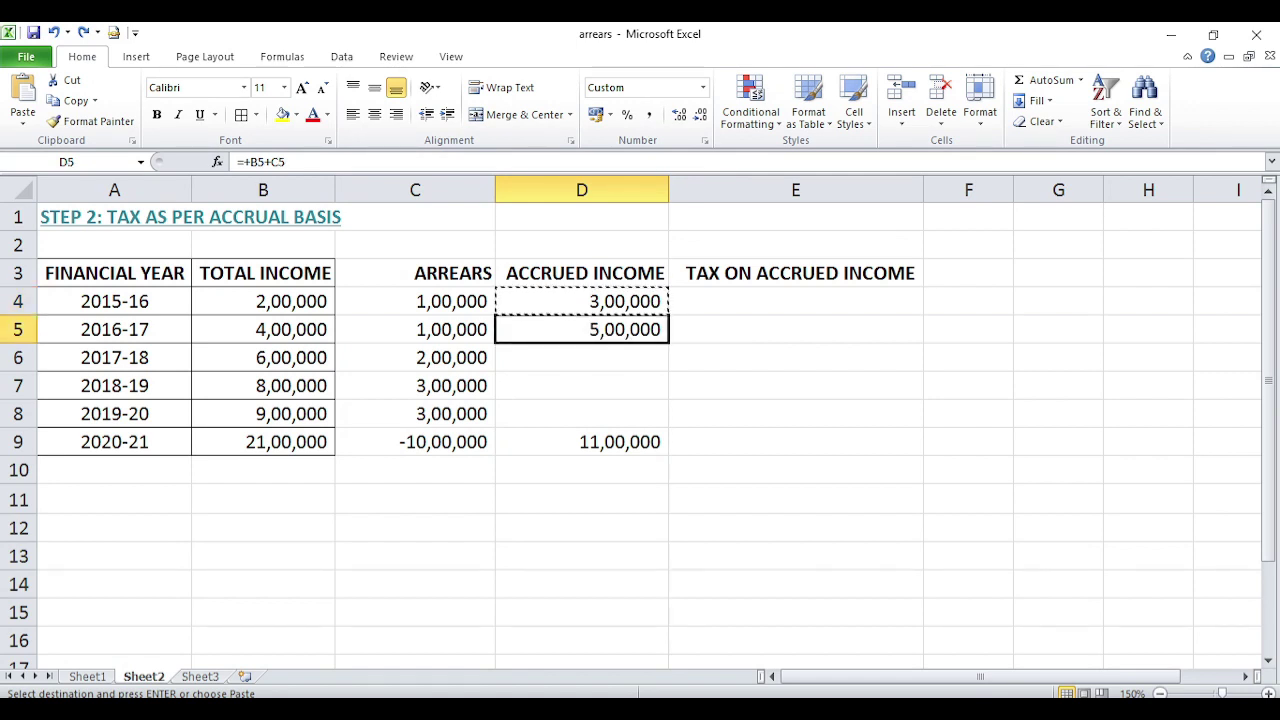
key("ctrl+y")
key("Down")
type("11,00,000")
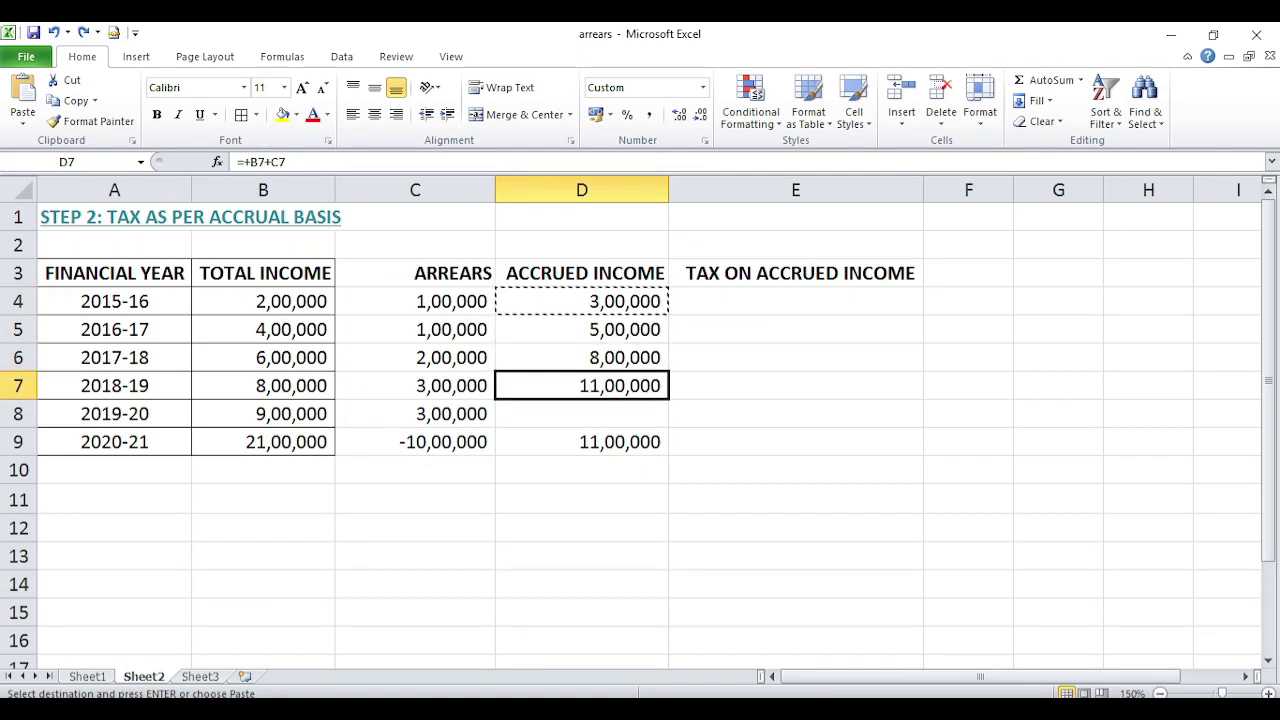
key("Down")
type("12,00,000")
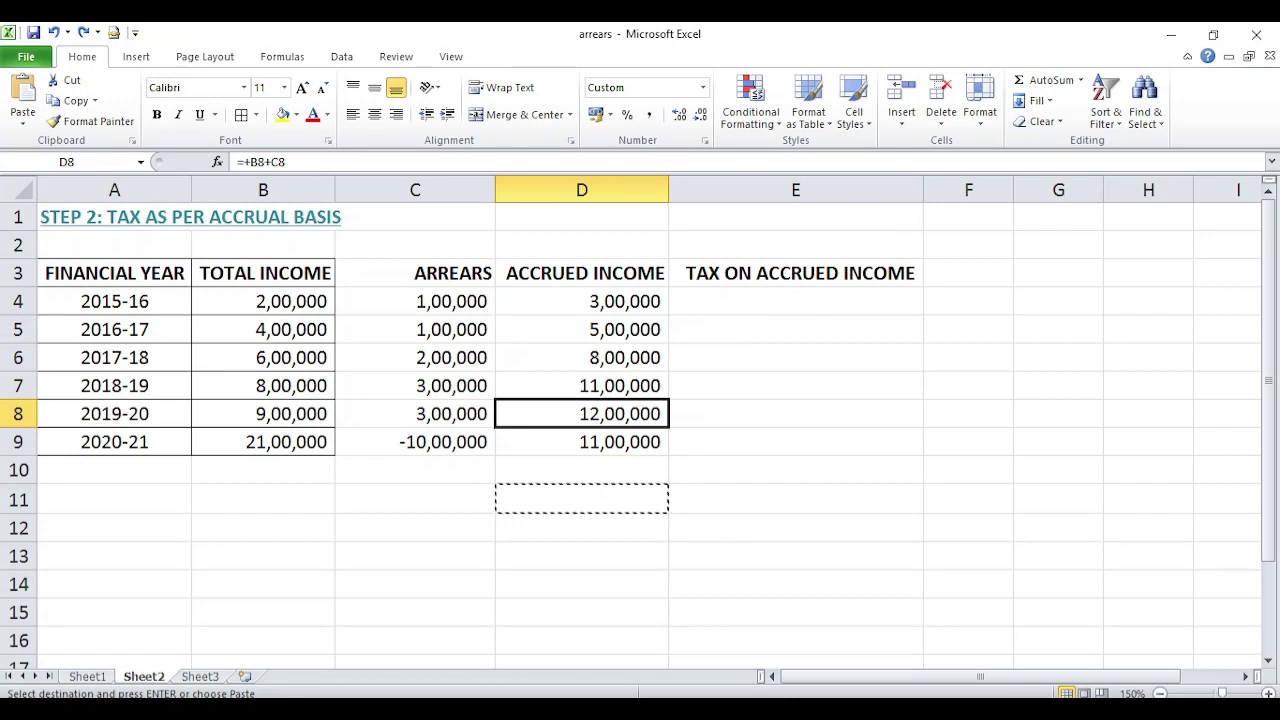
Step: Enter the tax on accrued income for 2015-16, 2016-17 and 2017-18 as 3090, 20600 and 74675
key("Up")
key("Up")
key("Up")
key("Up")
key("Right")
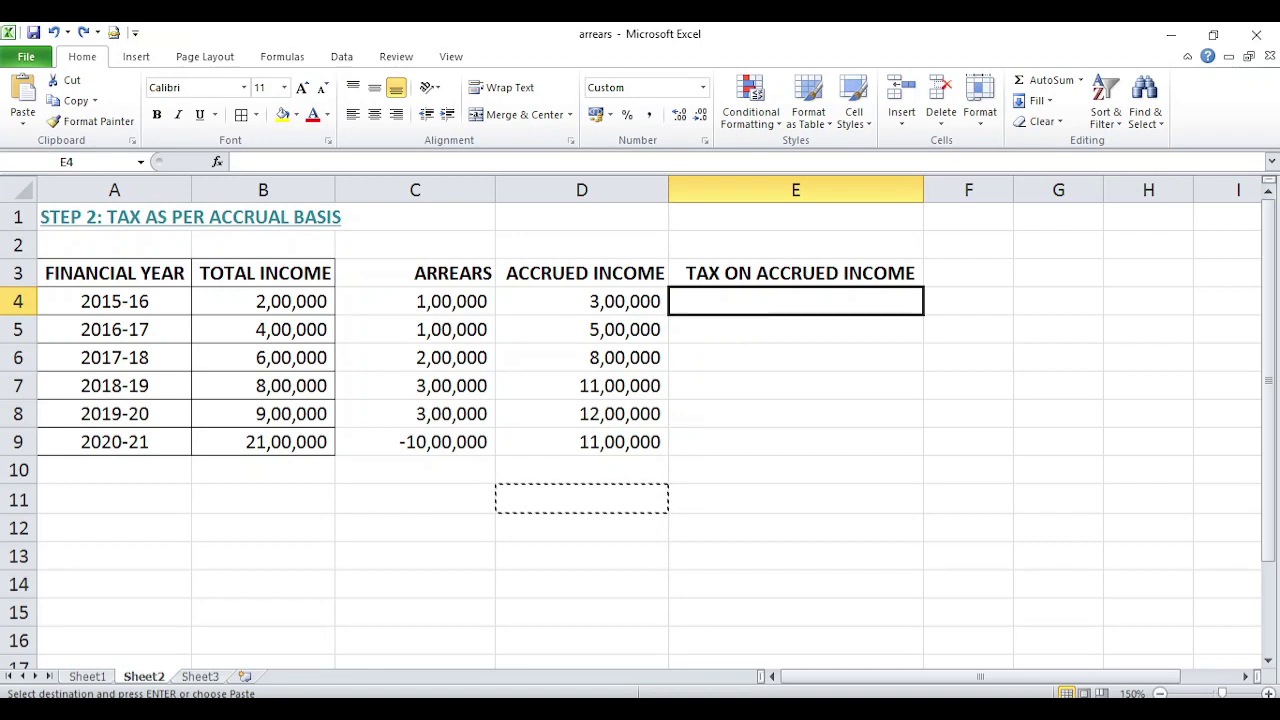
type("3,090")
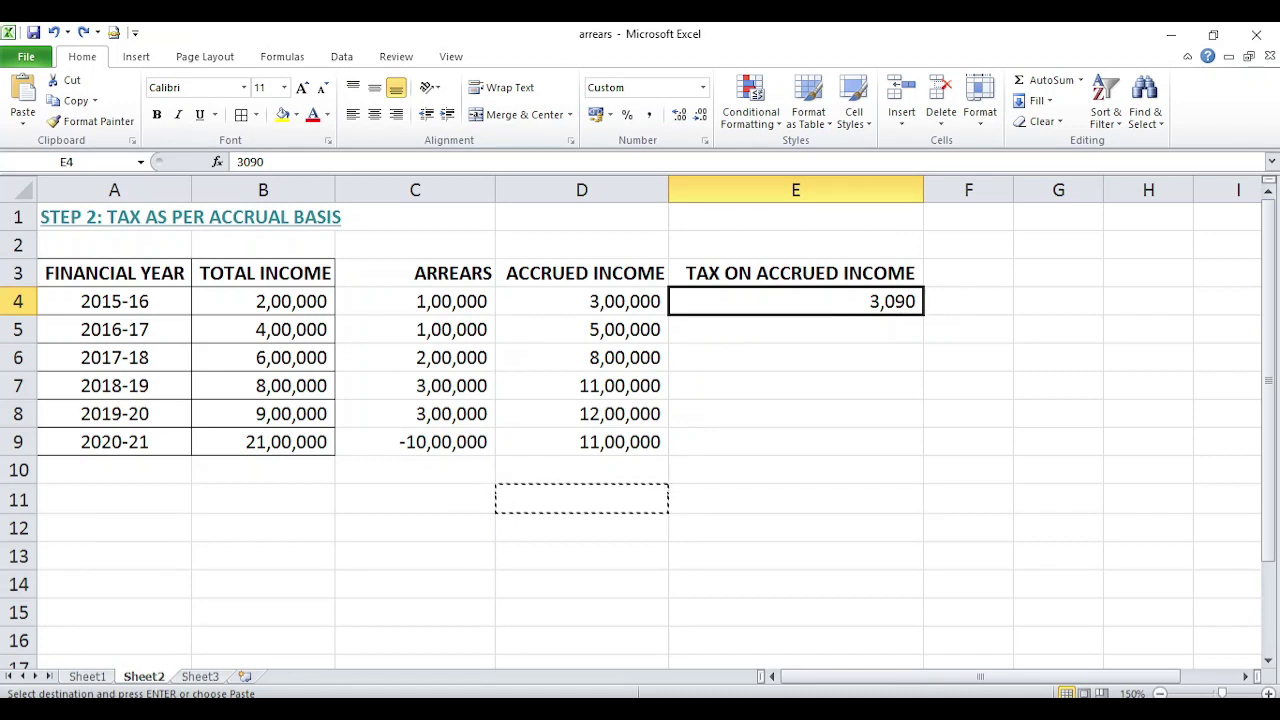
left_click(795, 329)
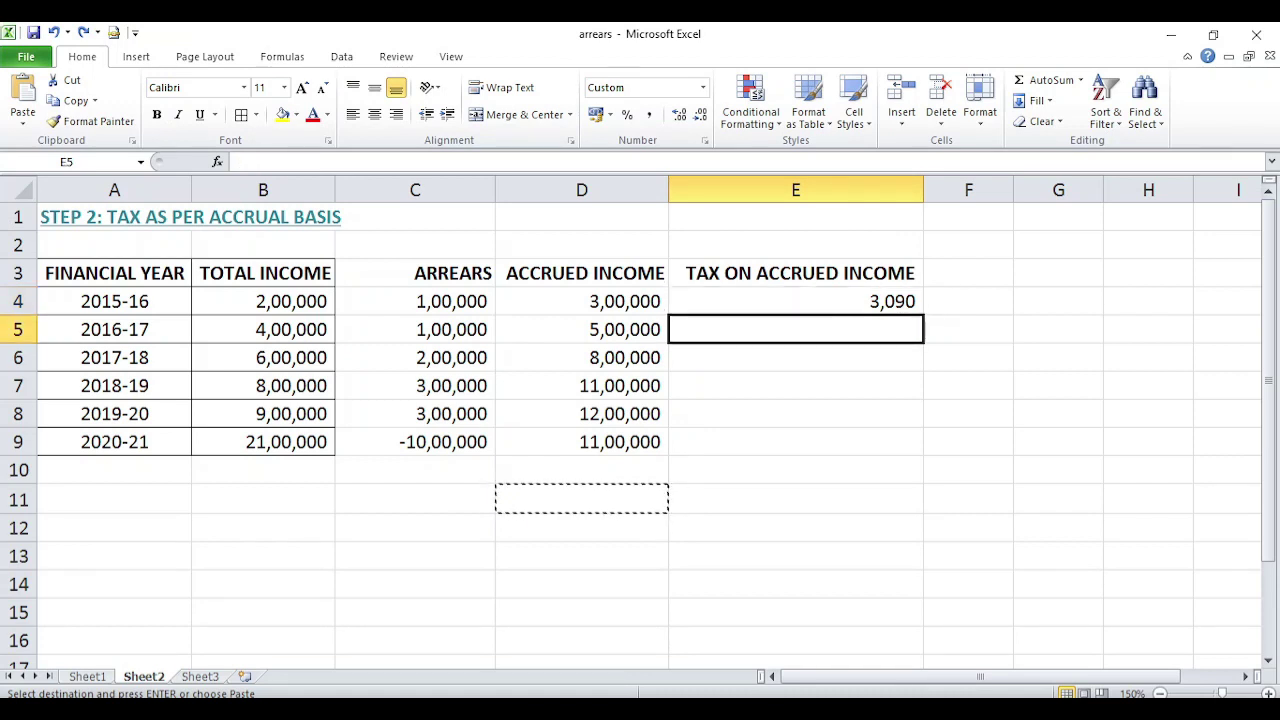
key("ctrl+y")
left_click(795, 357)
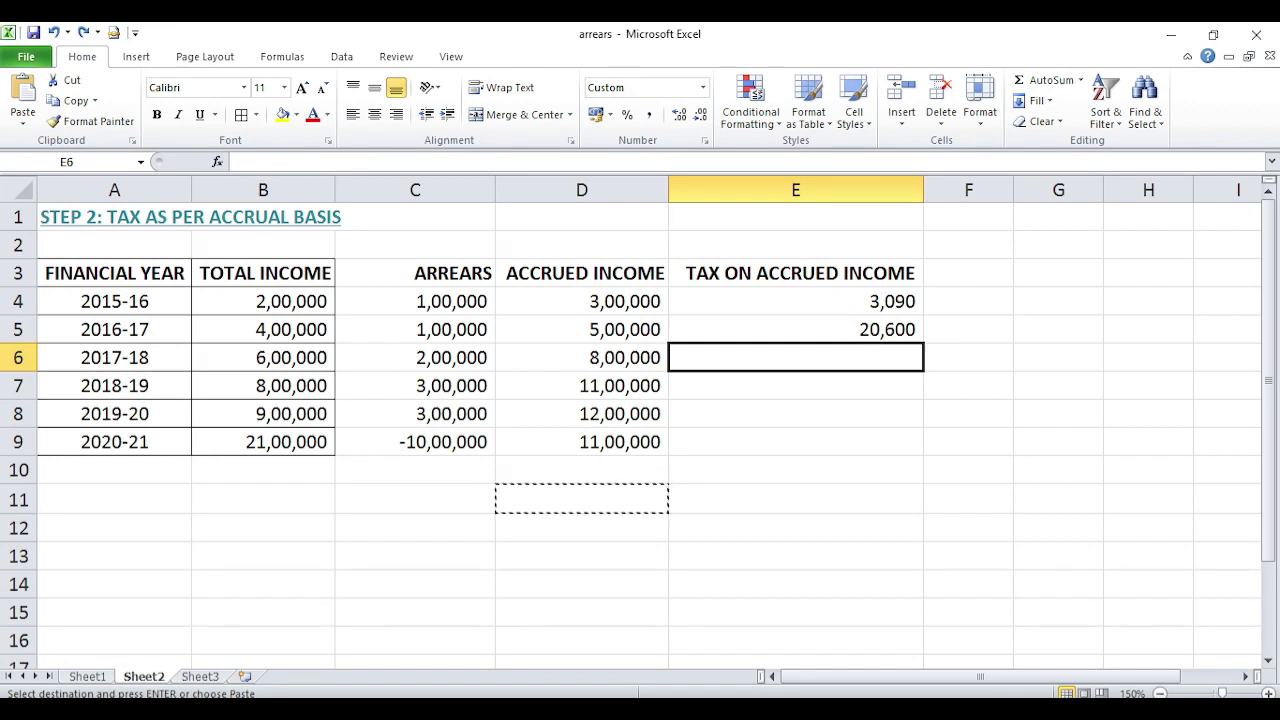
type("74675")
Step: Enter the tax on accrued income for 2018-19, 2019-20 and 2020-21 as 148200, 179400 and 148200
left_click(795, 385)
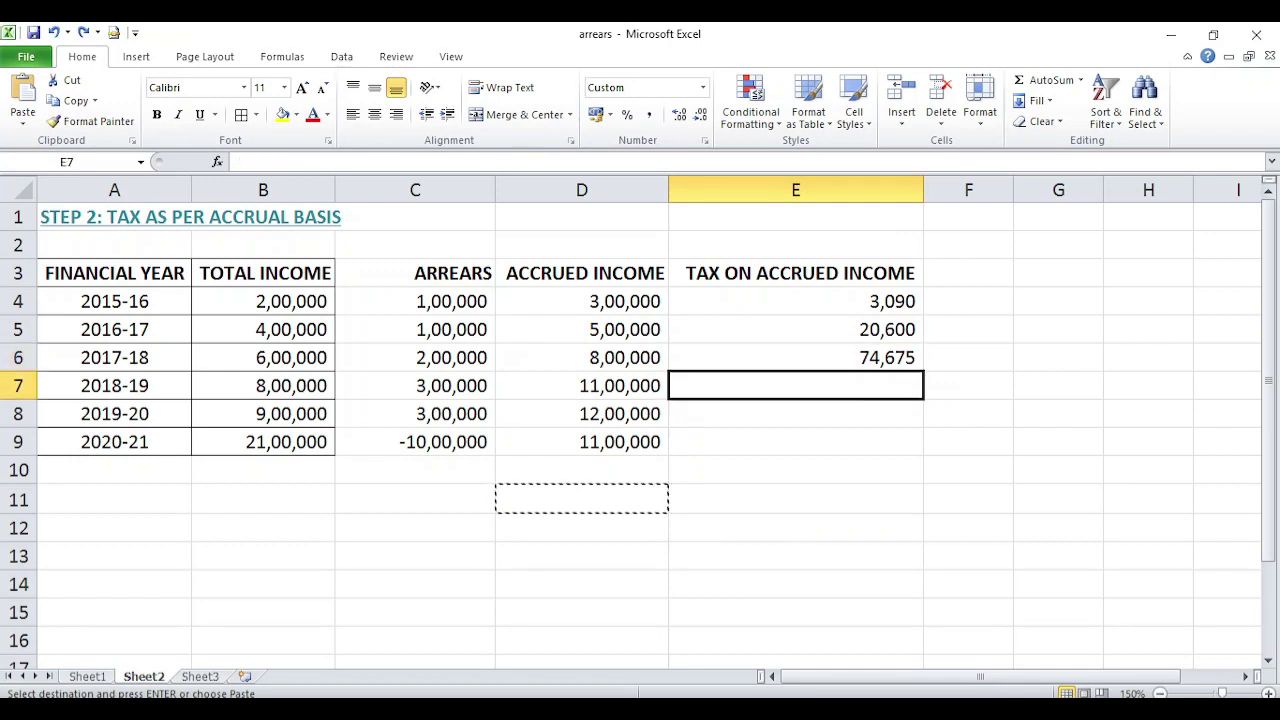
key("ctrl+y")
left_click(795, 413)
key("ctrl+y")
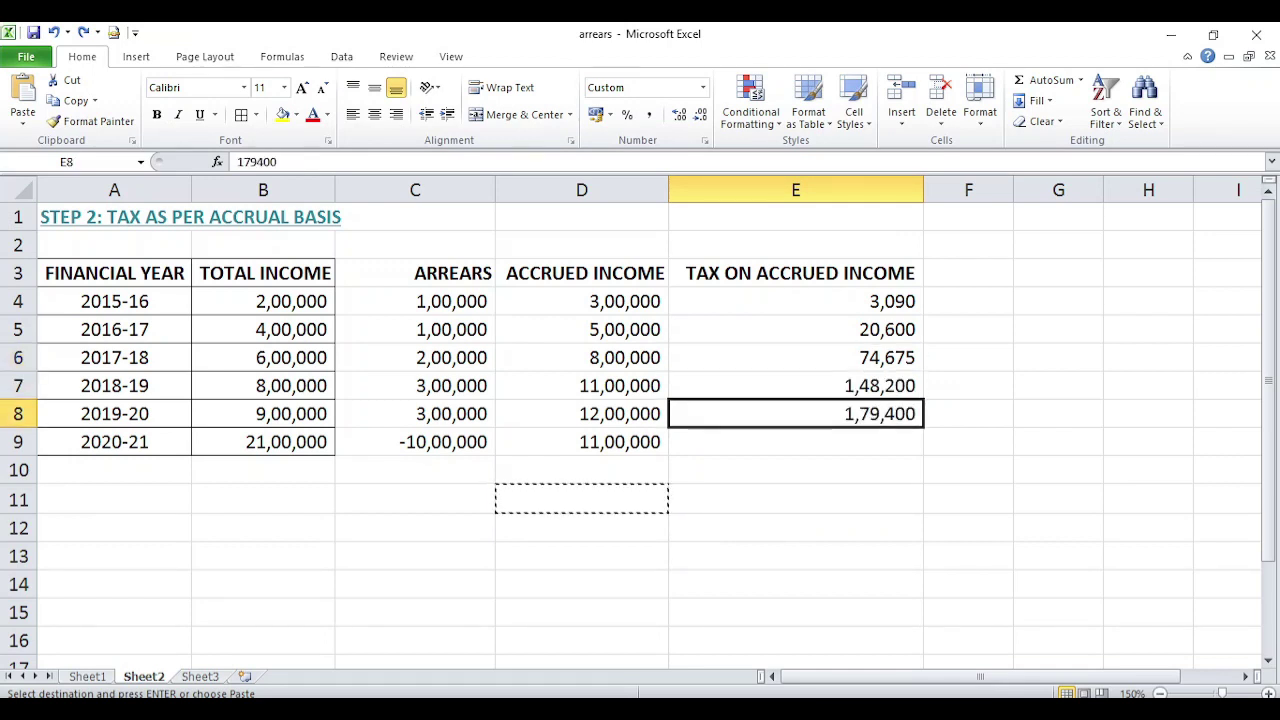
left_click(795, 441)
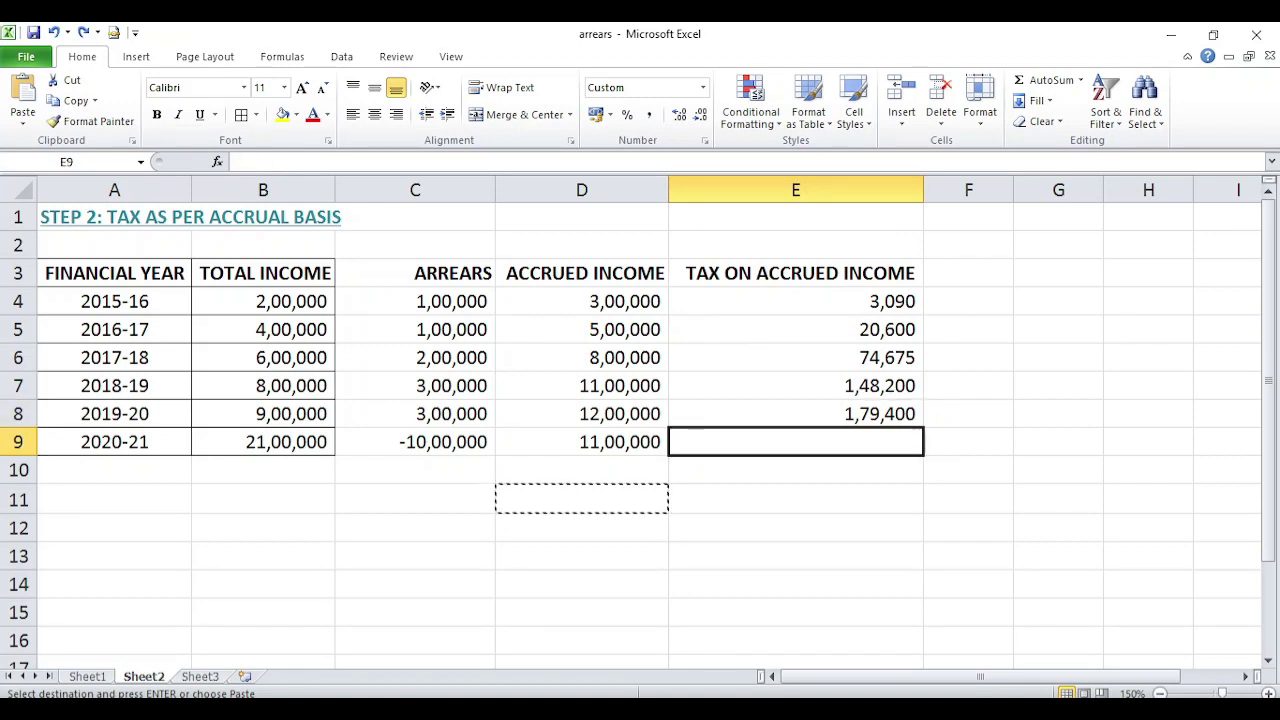
key("ctrl+y")
left_click(795, 469)
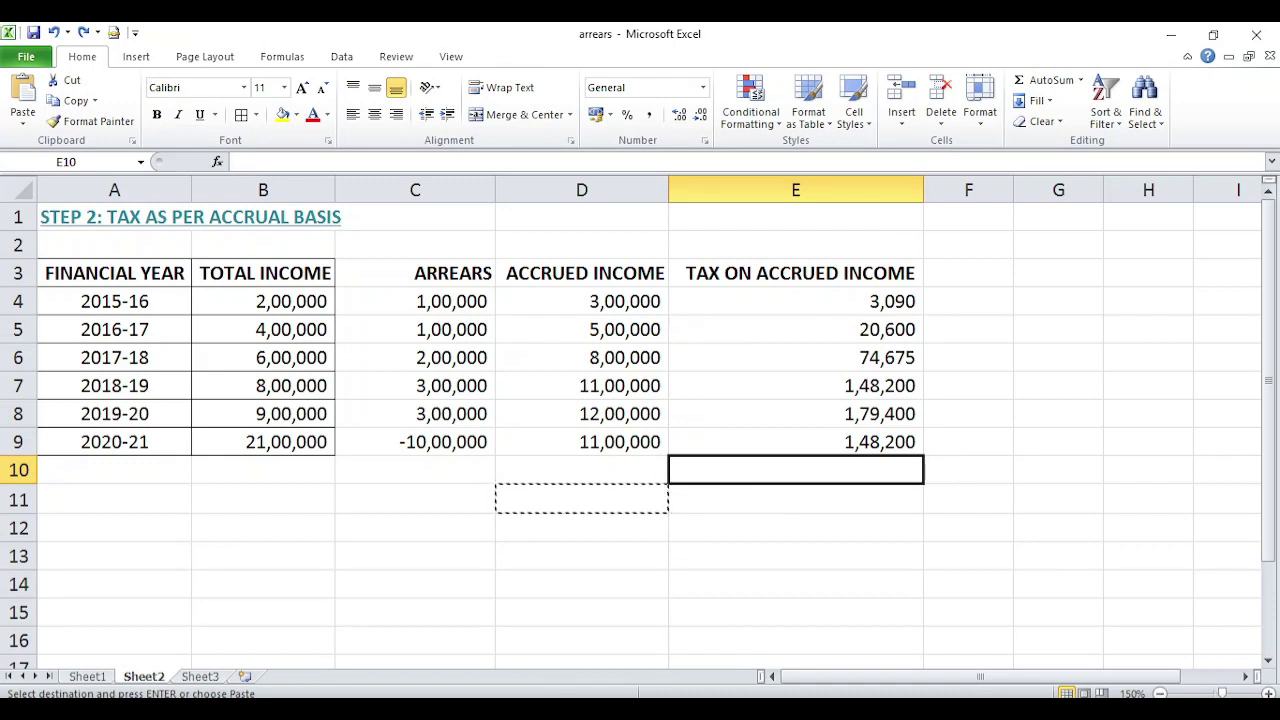
Step: Redo the undone table borders through column E and the accrued income total =SUM(D4:D9) in D11
left_click(581, 469)
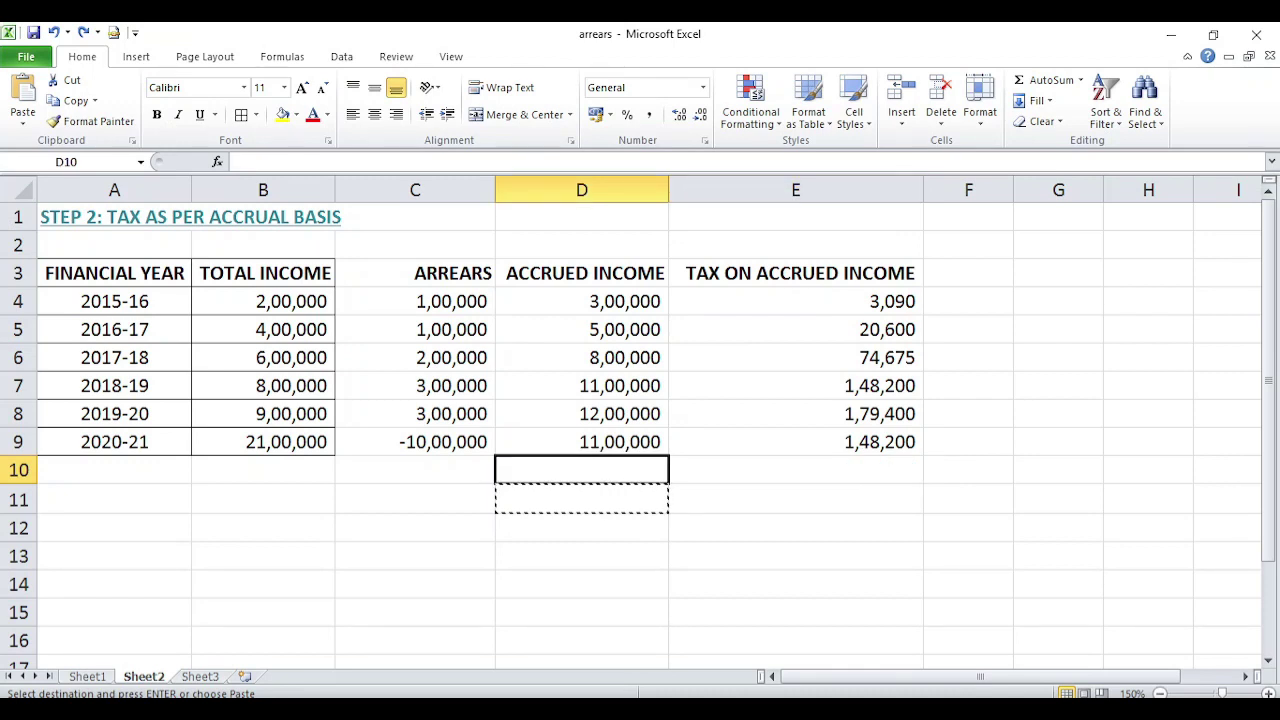
left_click(795, 469)
left_click(581, 469)
left_click(581, 498)
key("ctrl+y")
key("ctrl+y")
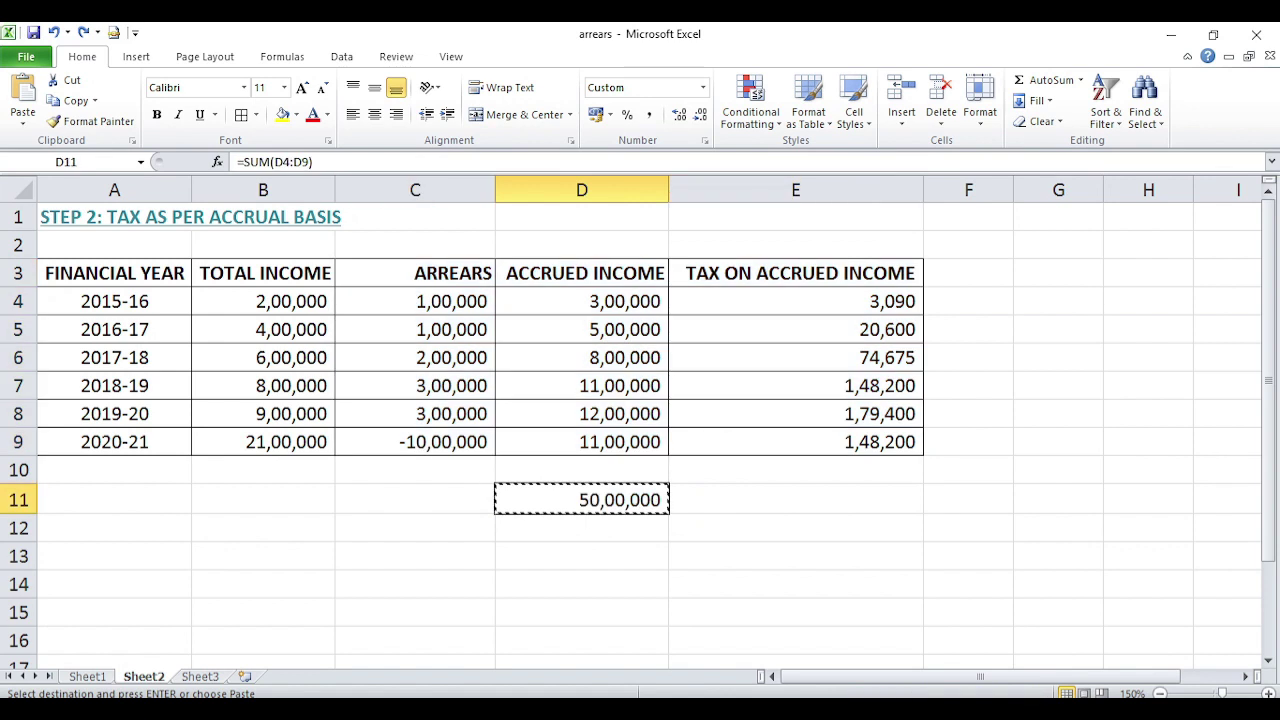
left_click(581, 527)
left_click(581, 499)
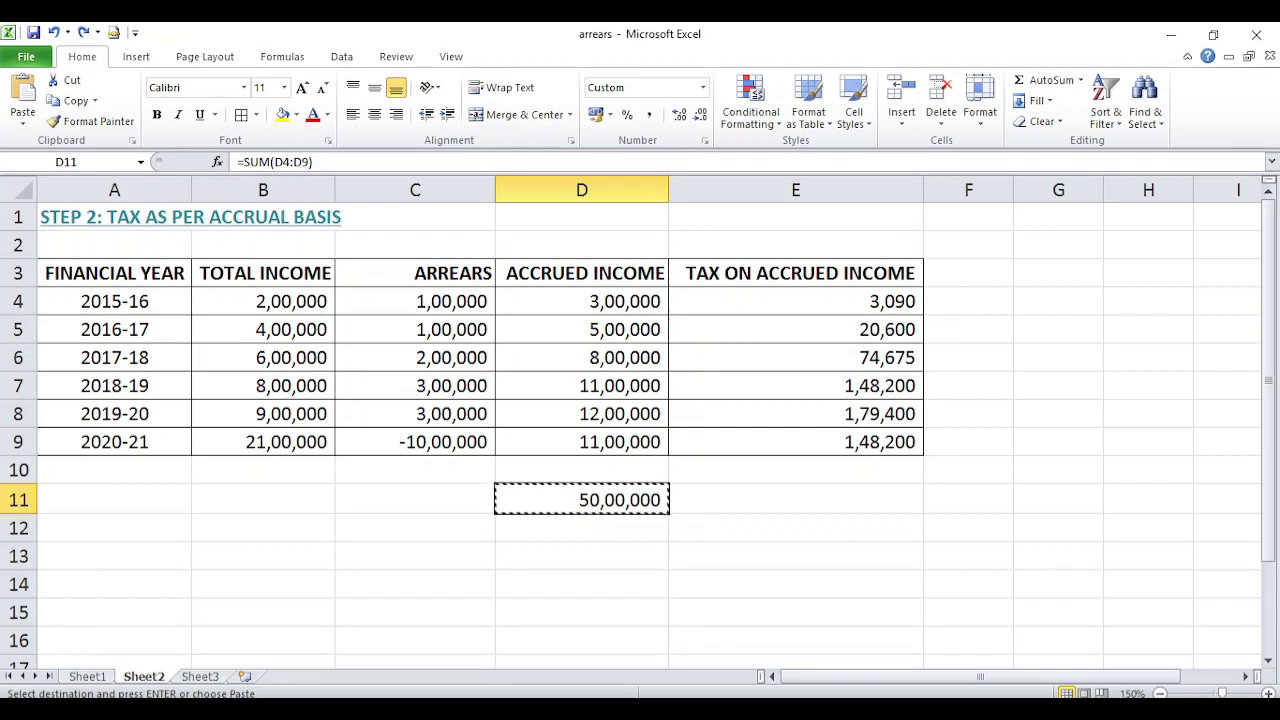
Step: Paste the copied total formula from D11 into E11 to sum the tax on accrued income as =SUM(E4:E9)
left_click(795, 499)
left_click(795, 469)
left_click(795, 499)
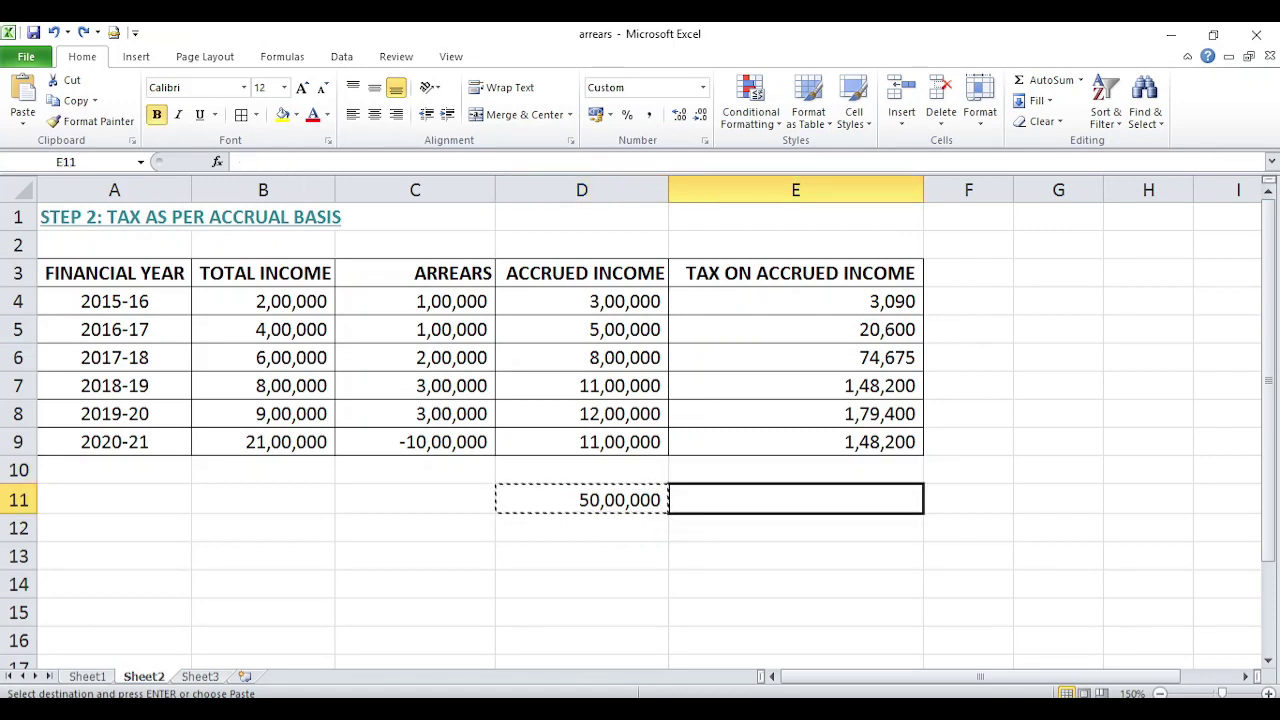
key("Return")
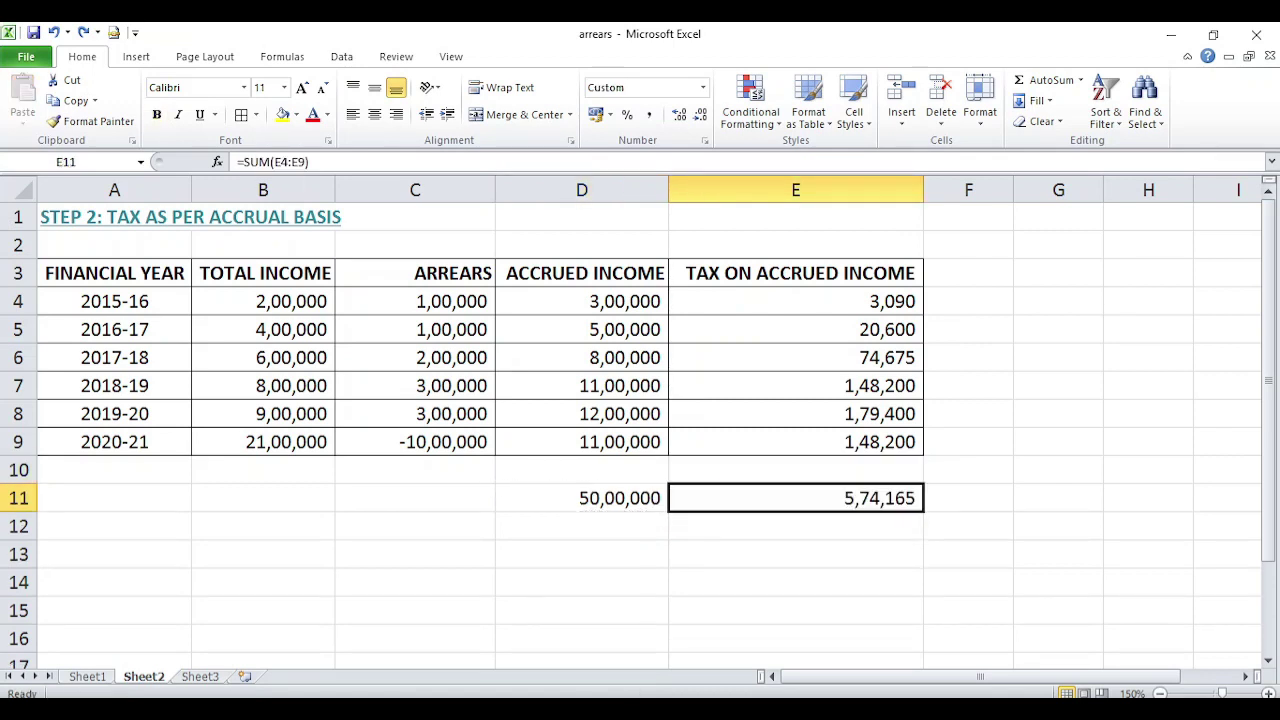
Step: Review the yearly taxes in E4:E9 and compare the accrual-basis total with the receipt-basis total on Sheet1
key("Up")
key("Up")
key("shift+Up")
key("shift+Up")
key("shift+Up")
key("shift+Up")
key("shift+Up")
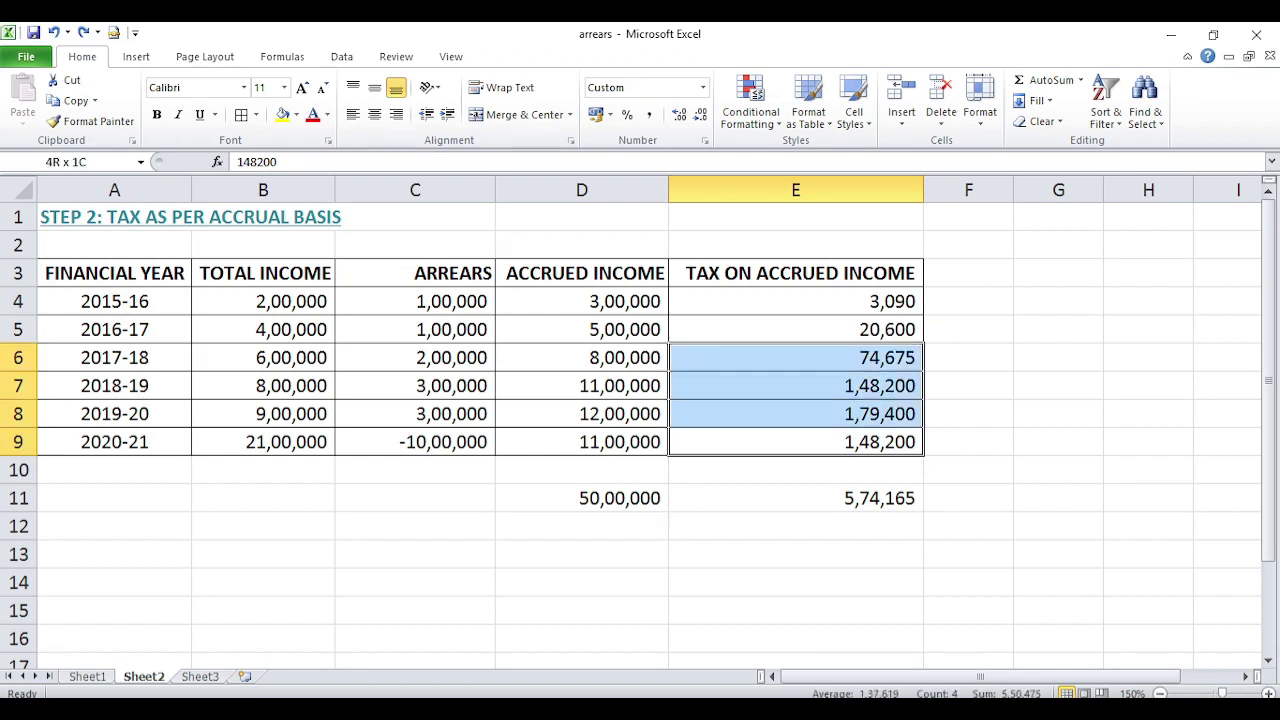
left_click(86, 677)
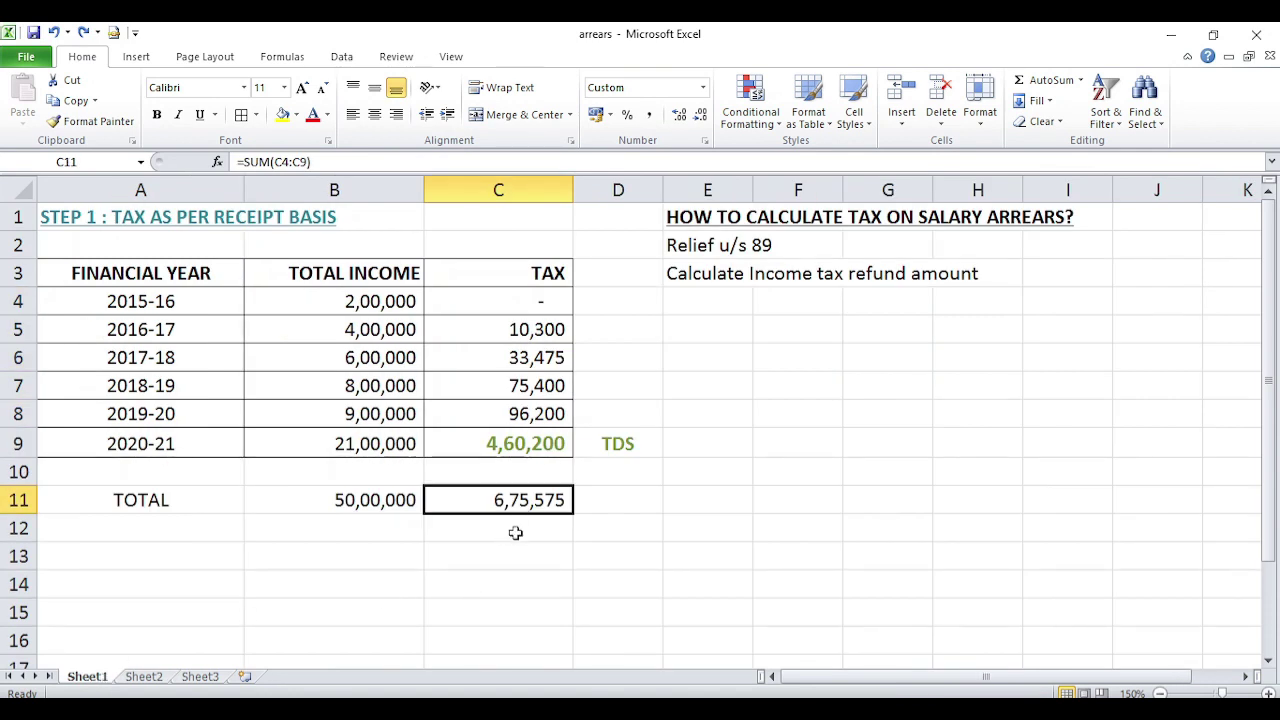
left_click(141, 679)
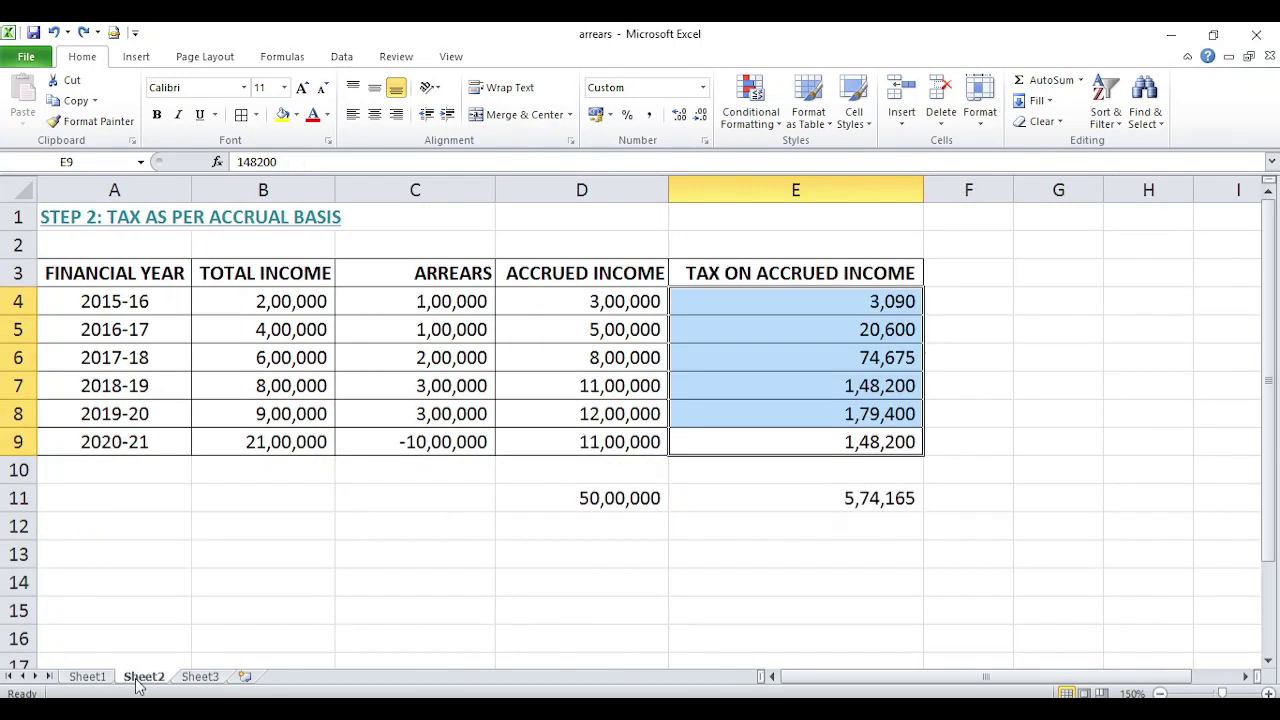
Step: Examine the receipt-basis and accrual-basis tax entries on Sheet3 and the sheet references behind B2 and B3
left_click(199, 677)
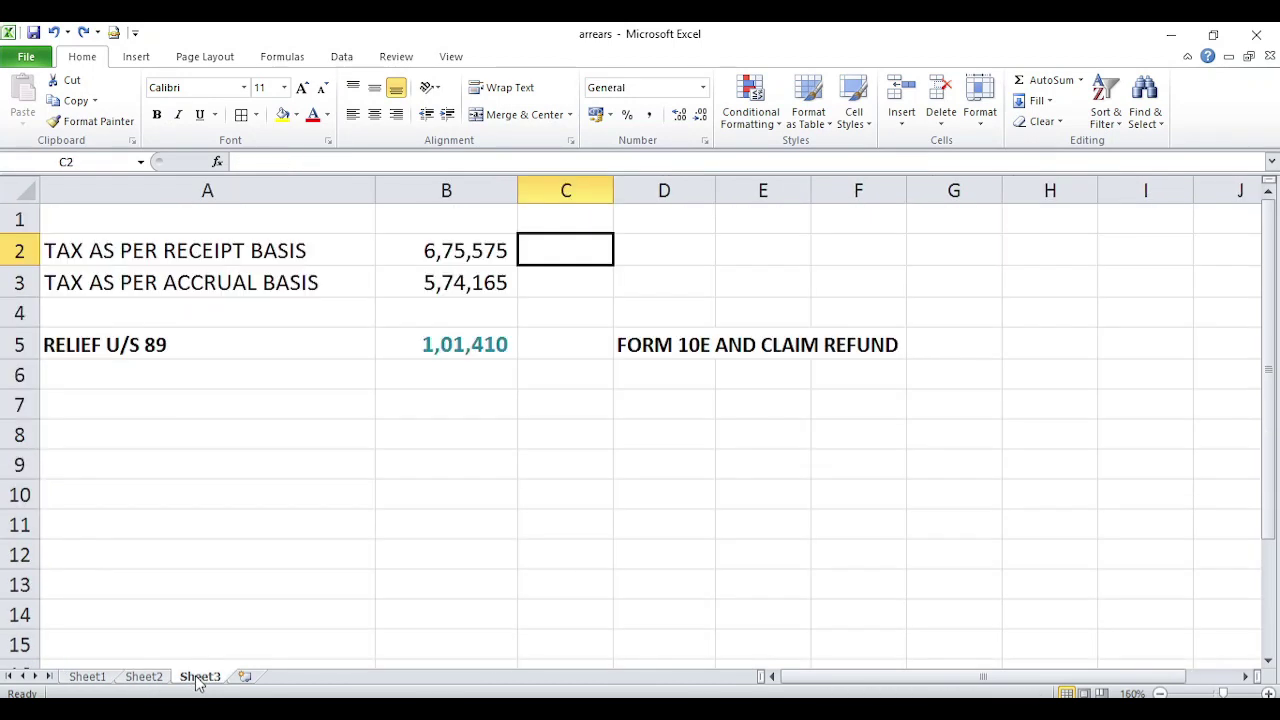
key("Left")
key("Left")
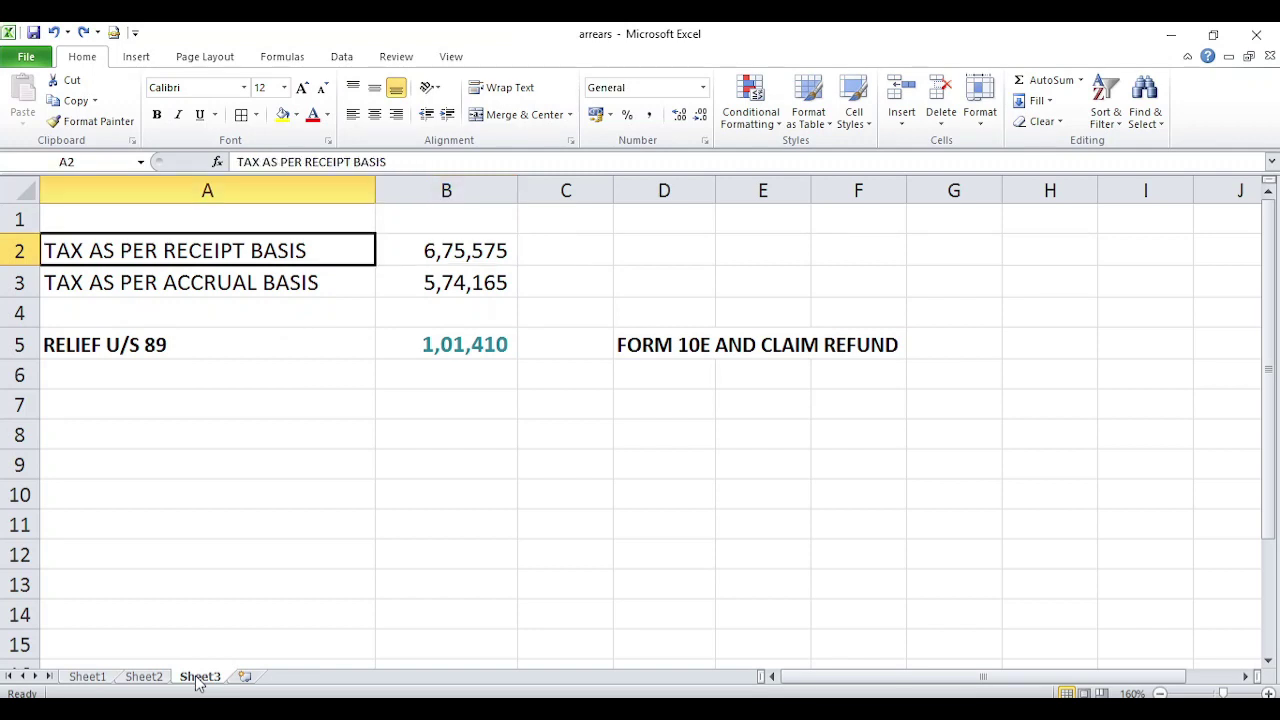
key("Right")
key("Right")
key("Left")
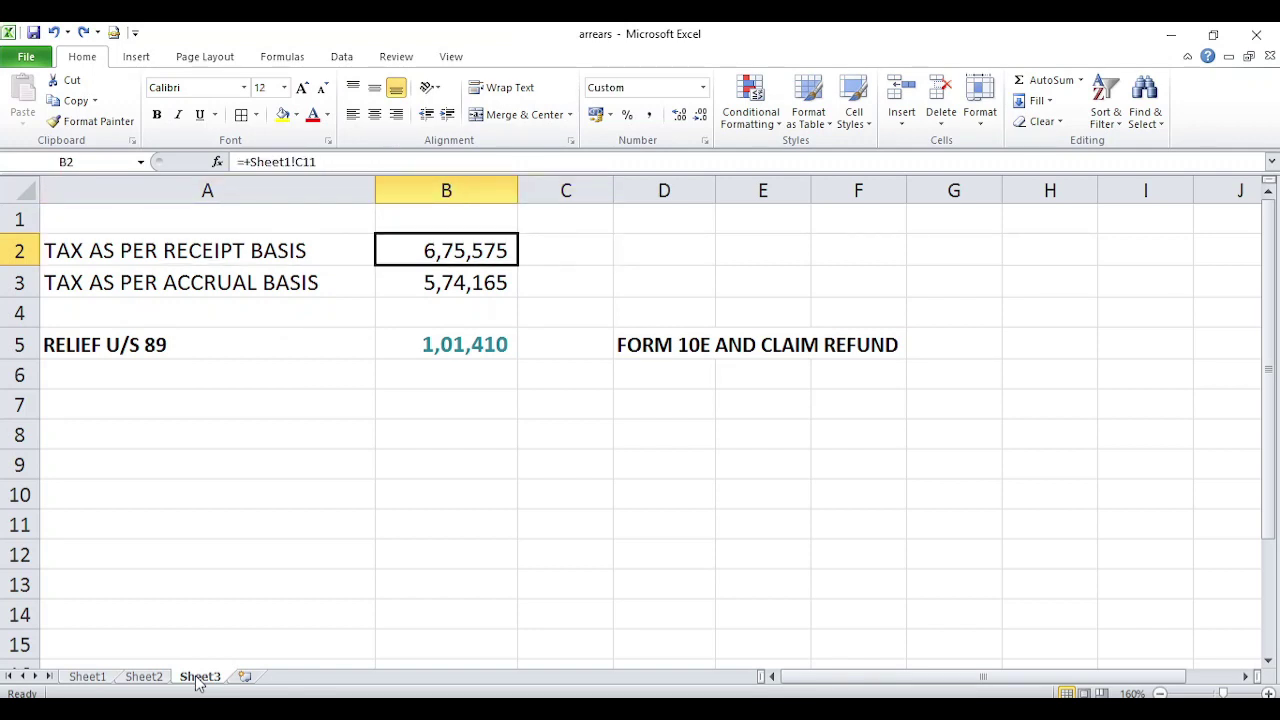
key("Down")
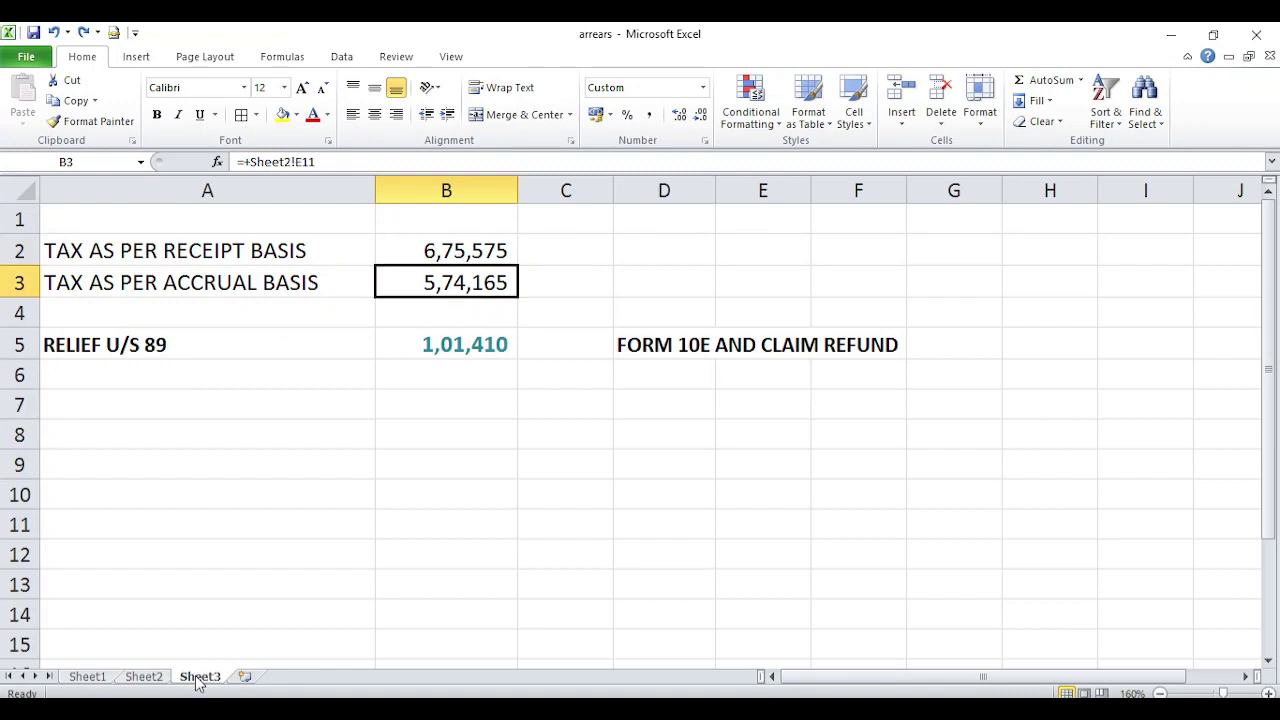
Step: Label the receipt-basis tax as STEP 1 in C2 and the accrual-basis tax as STEP 2 in C3
key("Right")
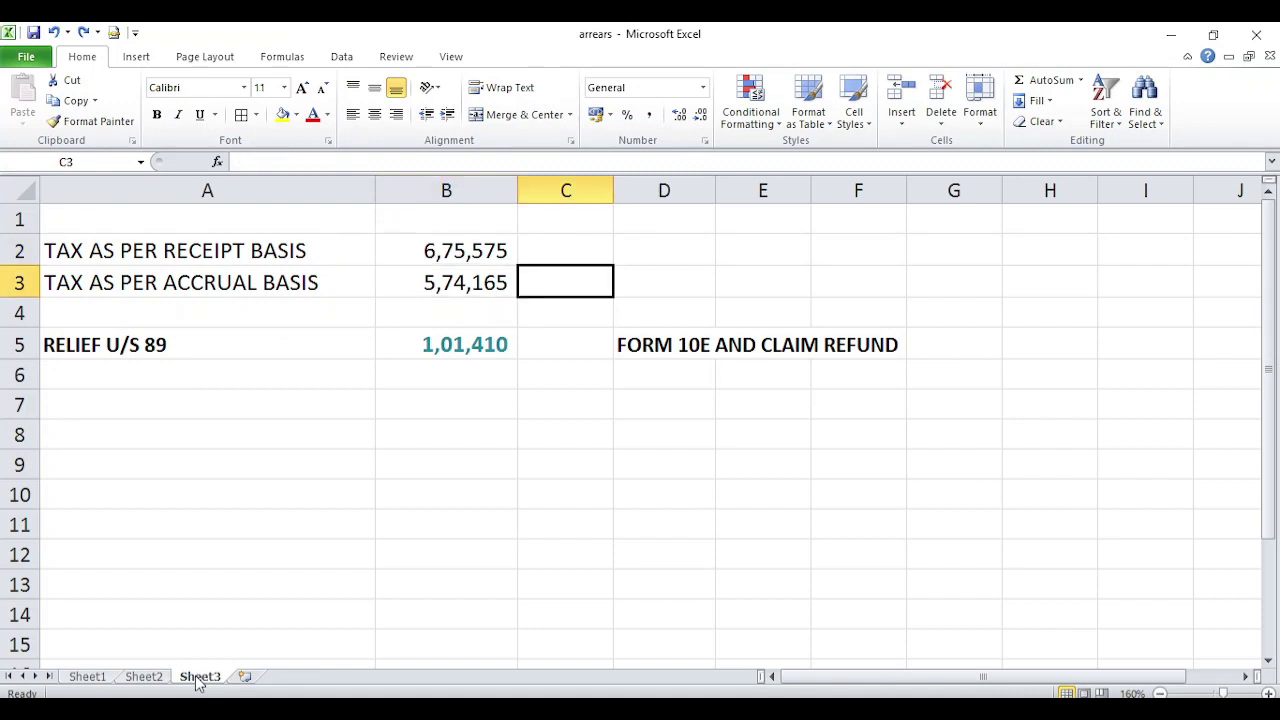
key("Up")
type("STEP 1")
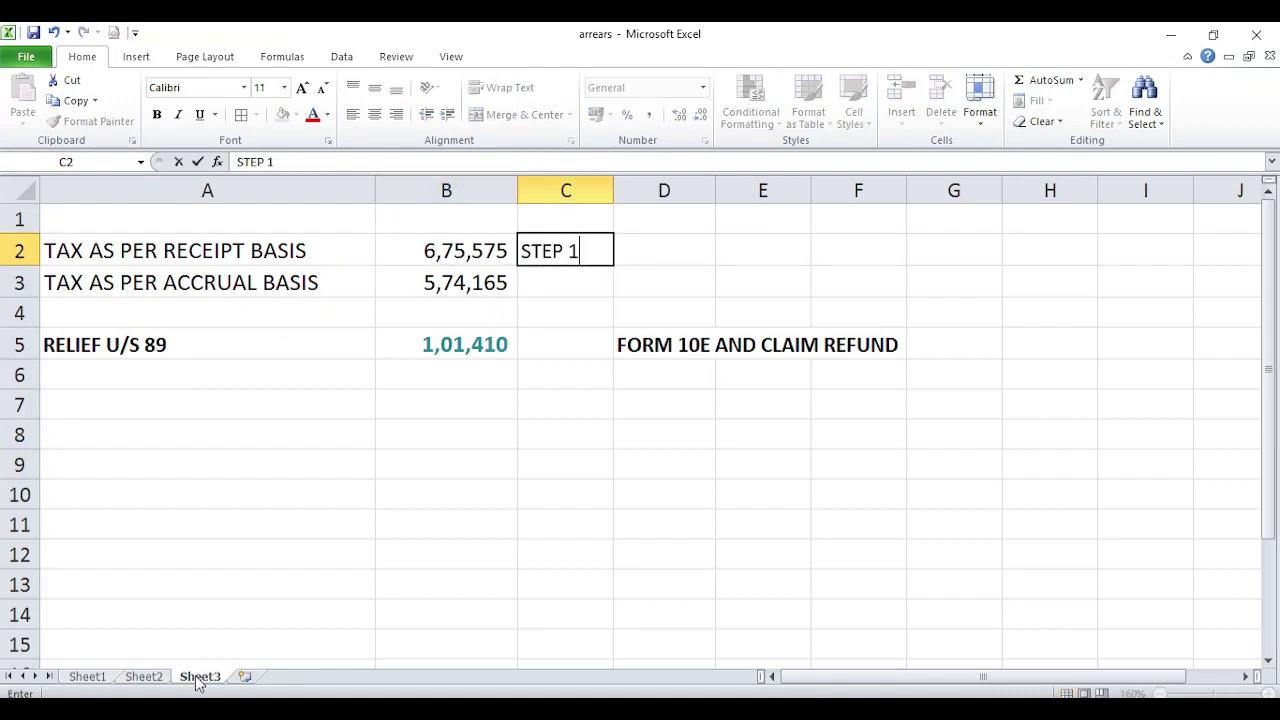
key("Return")
type("STEP 2")
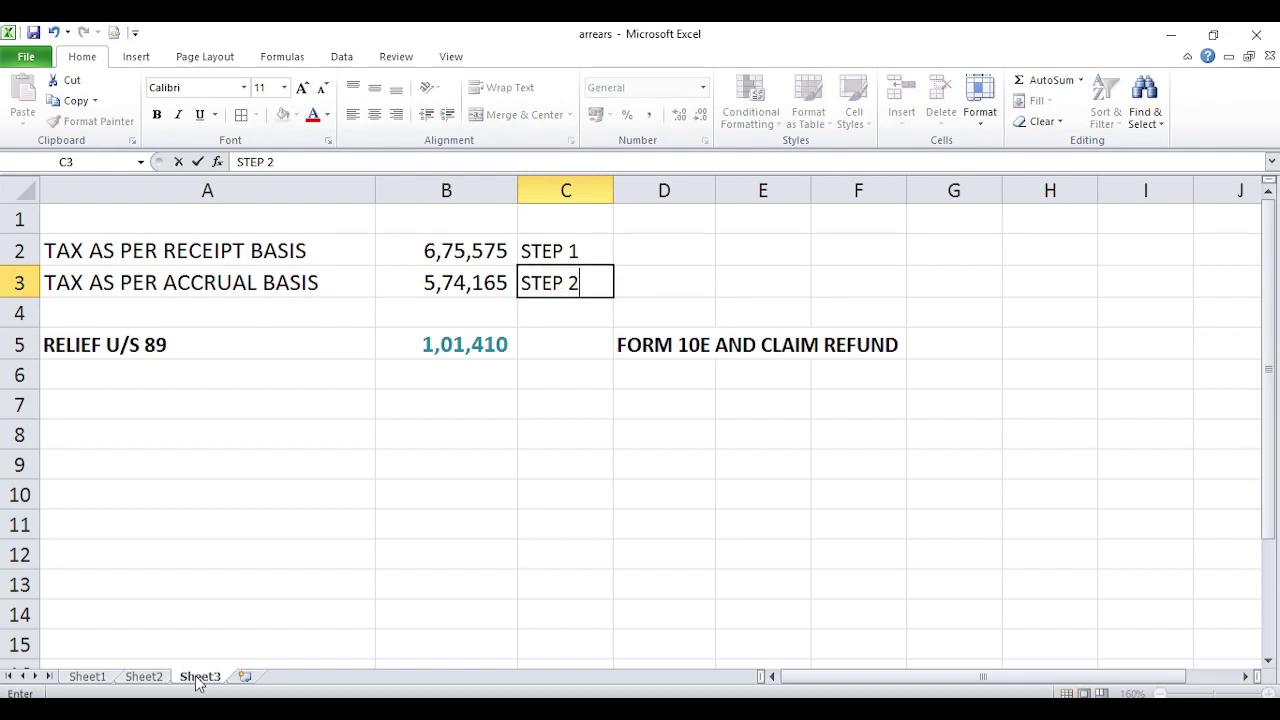
key("Return")
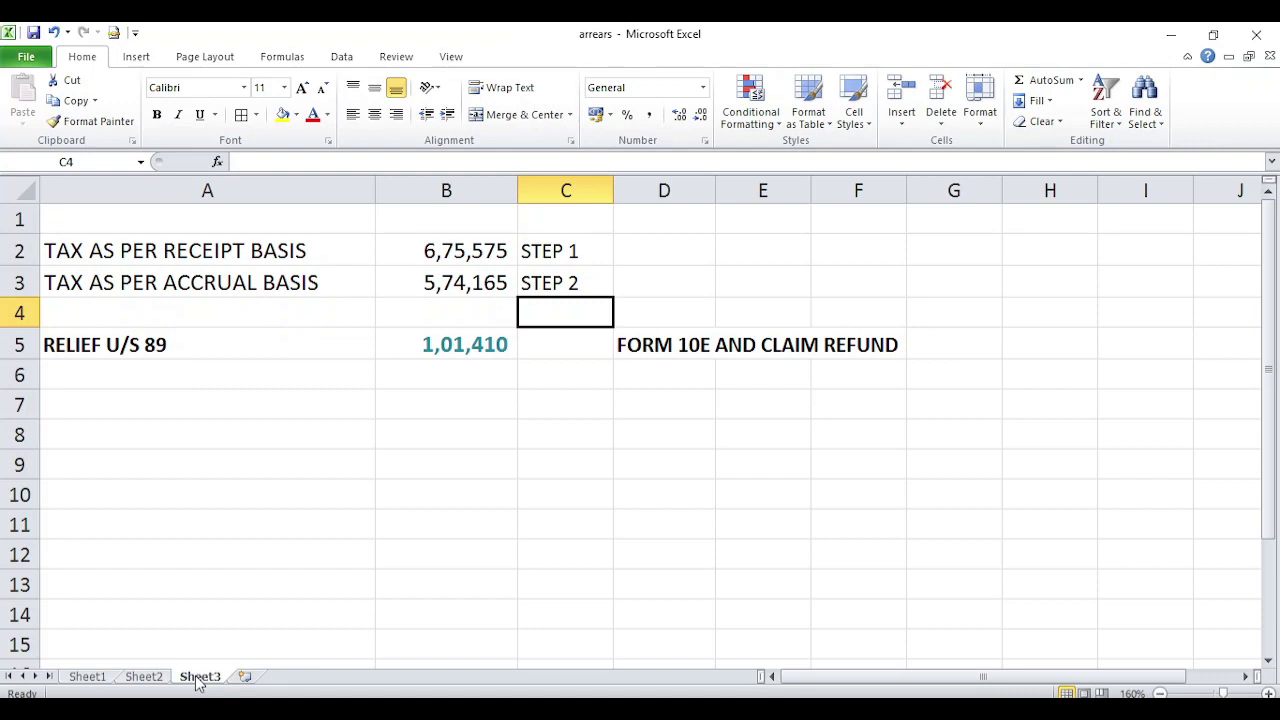
Step: Add ITR in bold in G5, beside the FORM 10E AND CLAIM REFUND note in the relief row
key("Down")
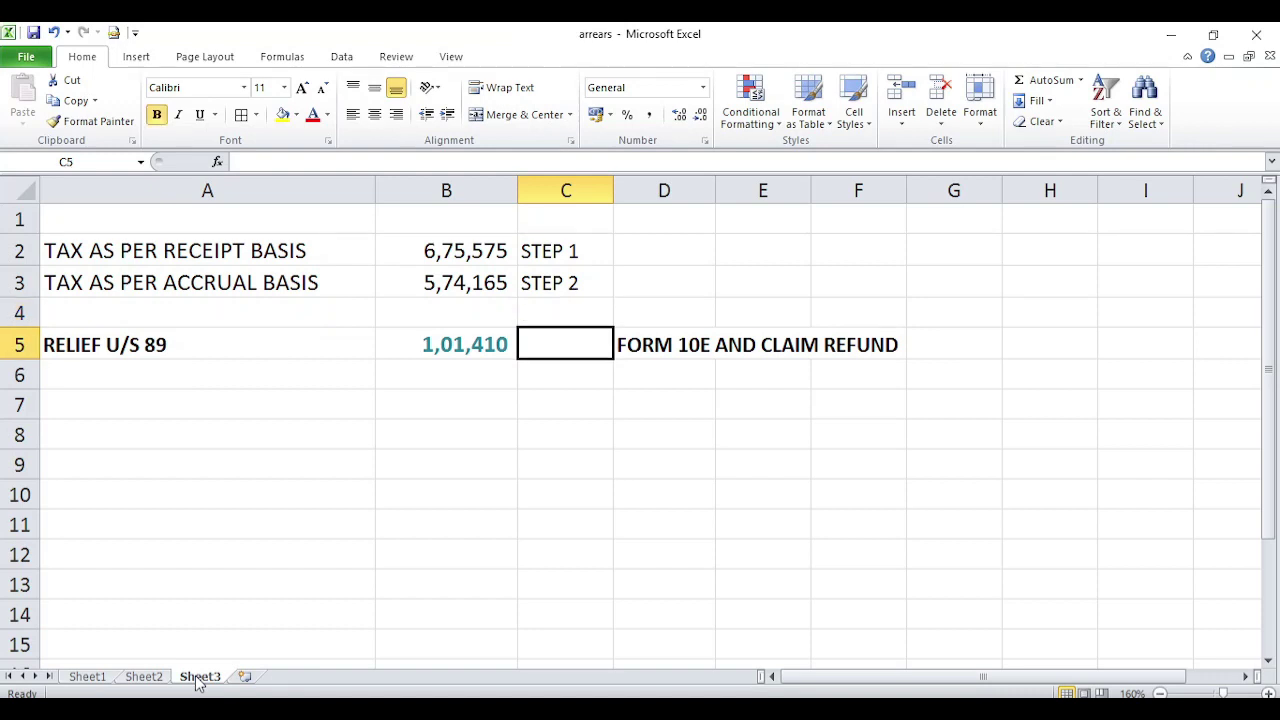
key("Right")
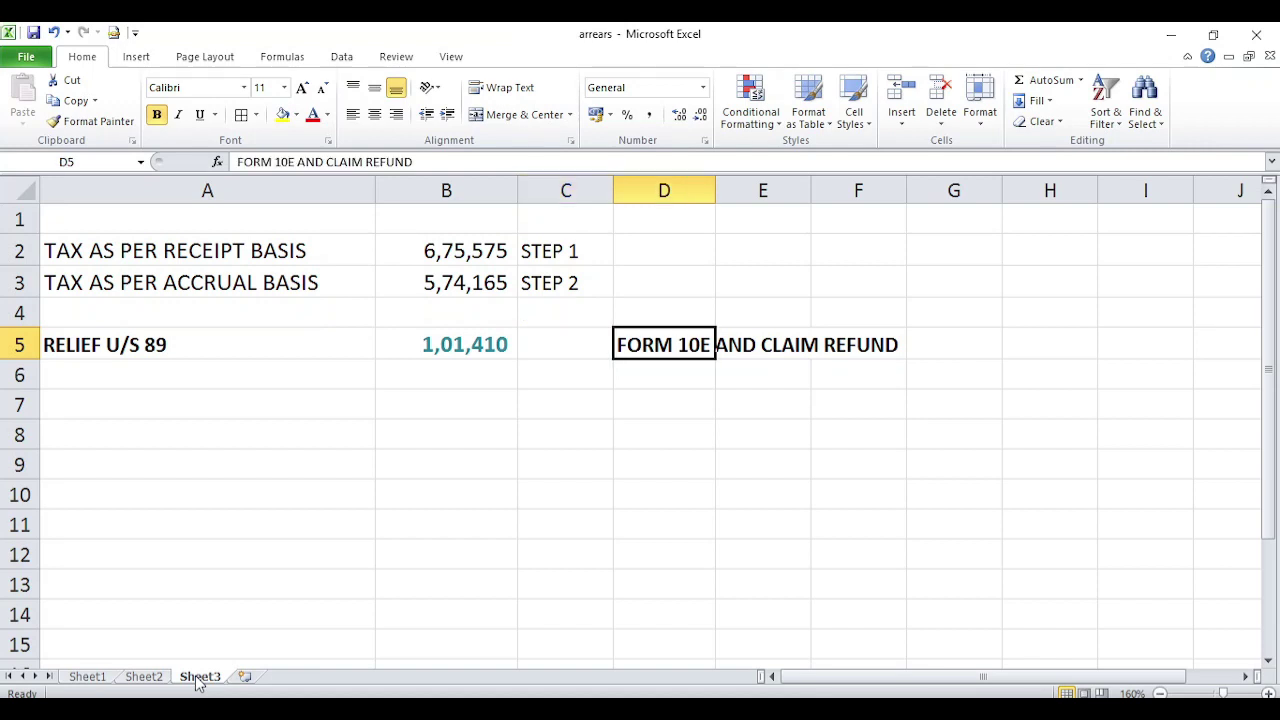
key("Down")
key("Up")
key("ctrl+b")
key("ctrl+b")
key("ctrl+b")
key("ctrl+b")
key("Right")
key("Right")
key("Right")
type("ITR")
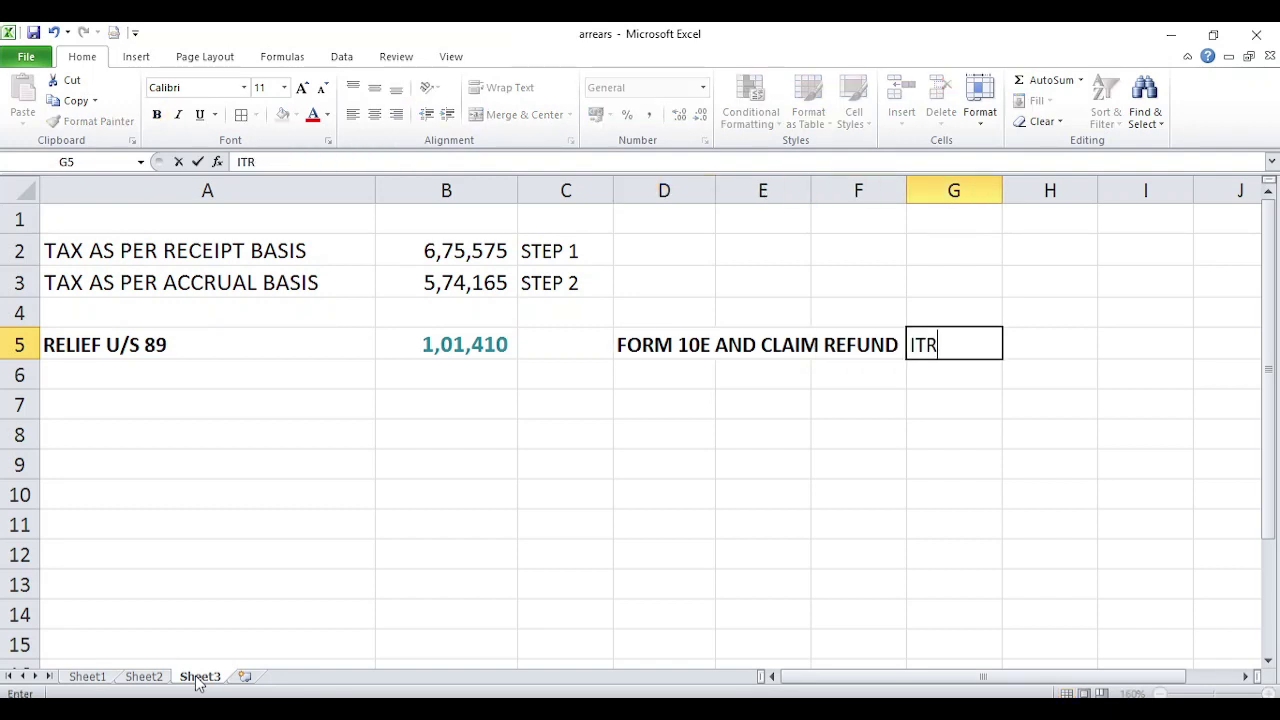
key("Return")
key("Up")
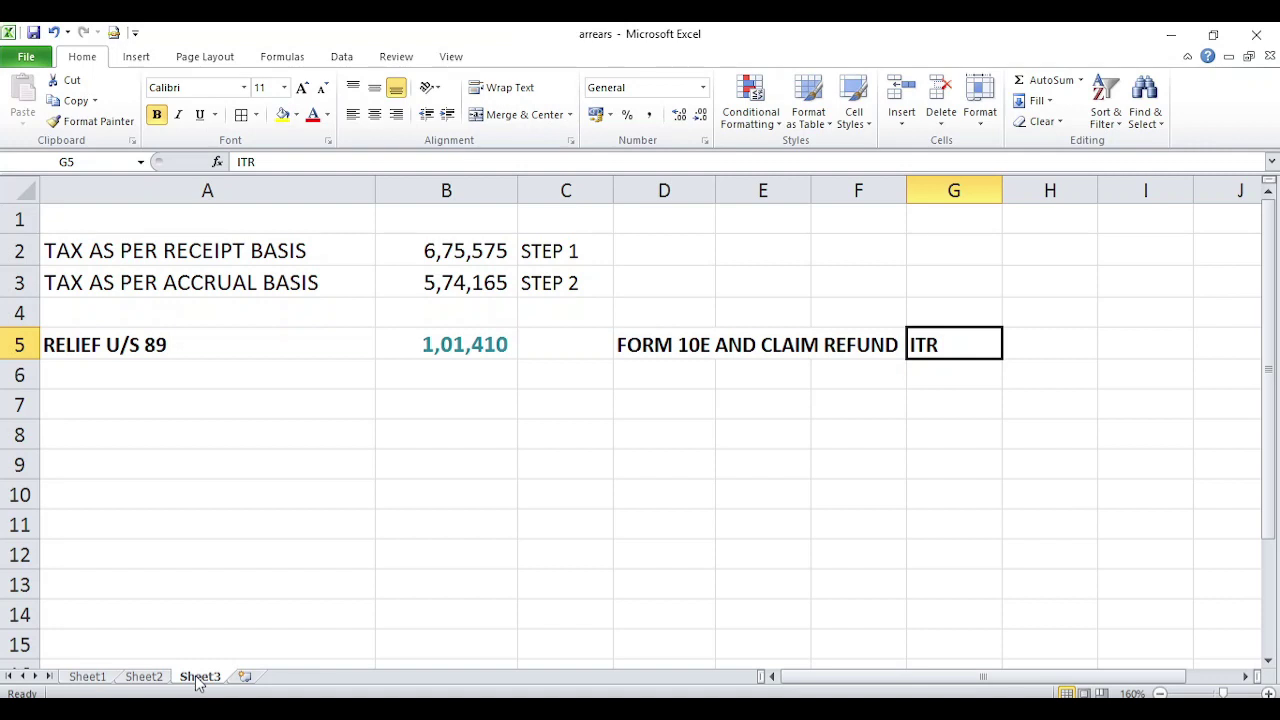
mouse_move(207, 712)
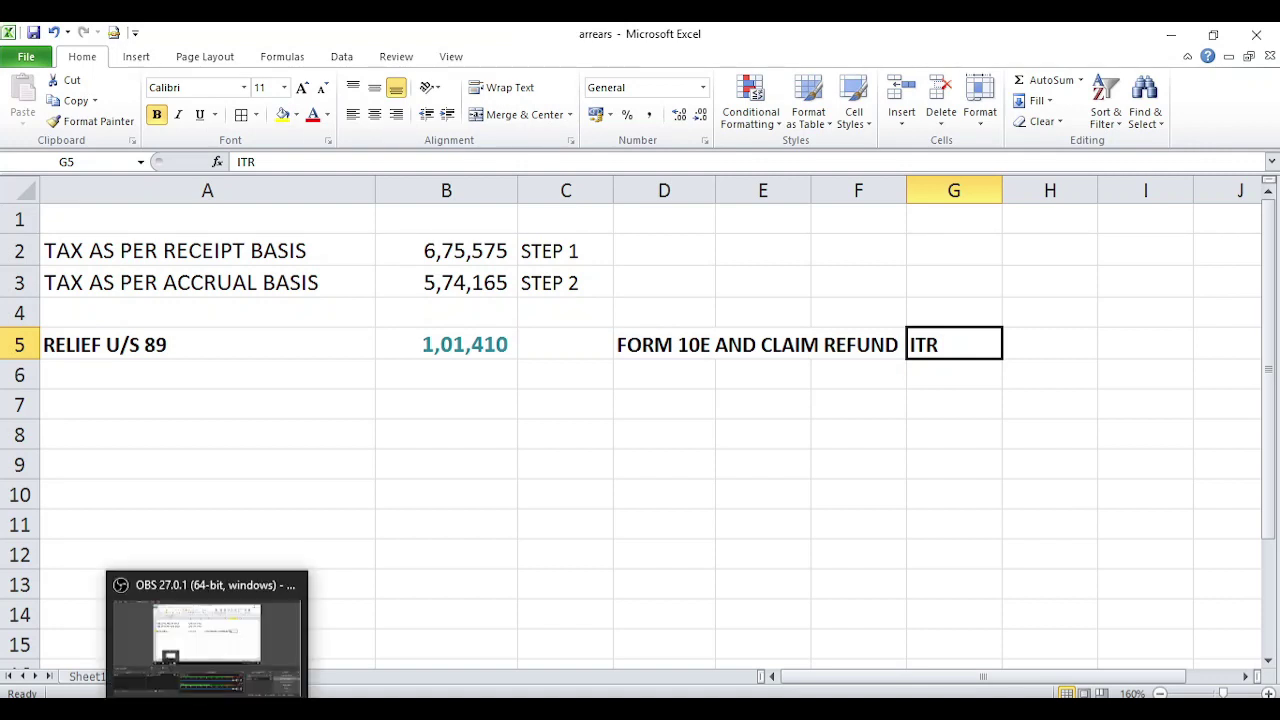